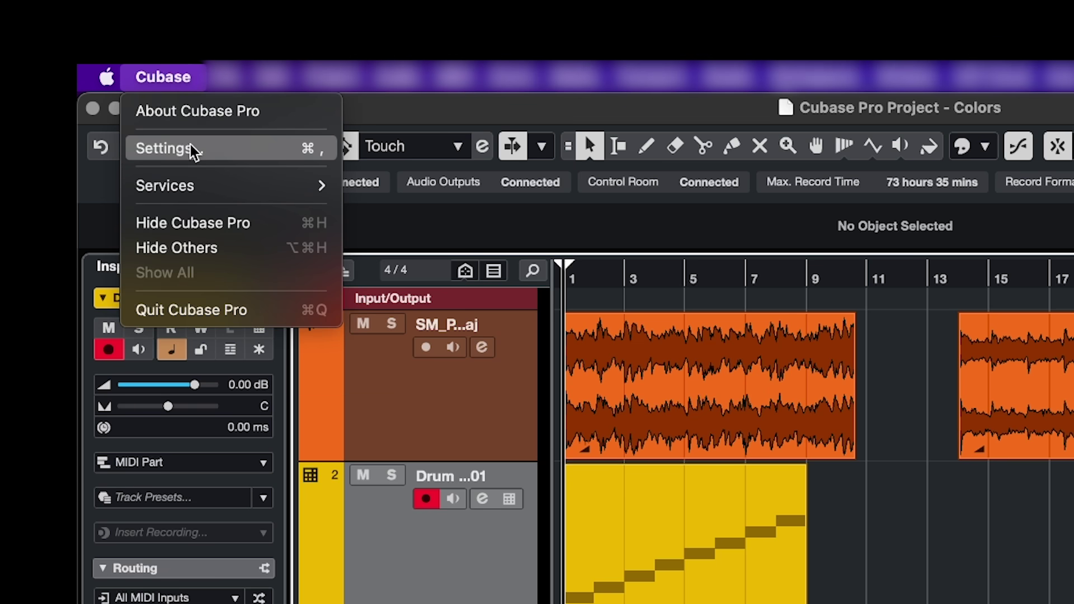
# Open Cubase Settings and scroll the category list down to User Interface
pyautogui.click(193, 150)
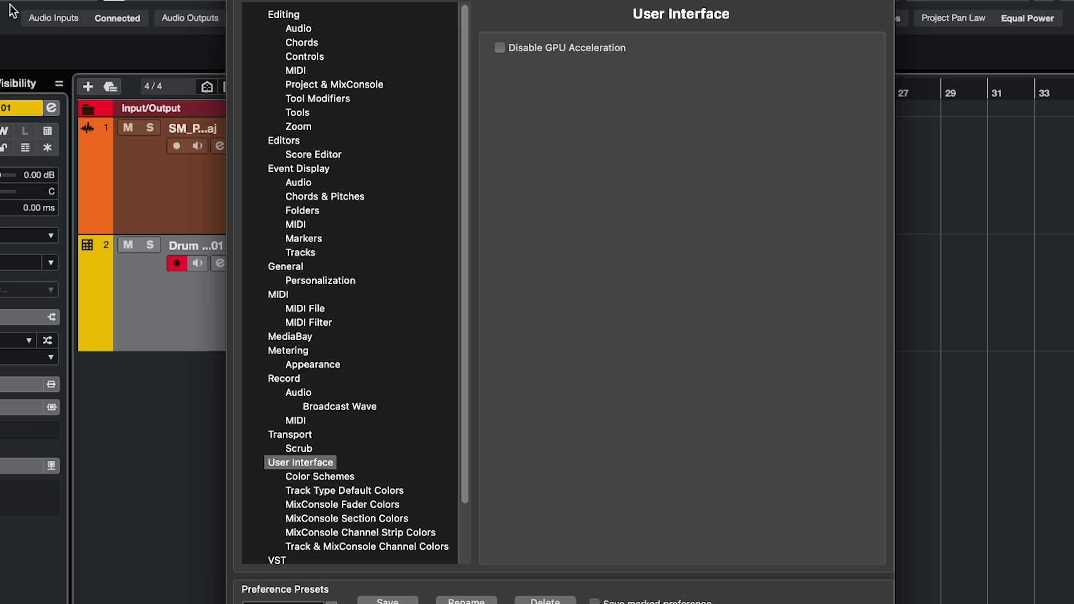
pyautogui.scroll(-2, 254, 304)
pyautogui.scroll(-3, 254, 304)
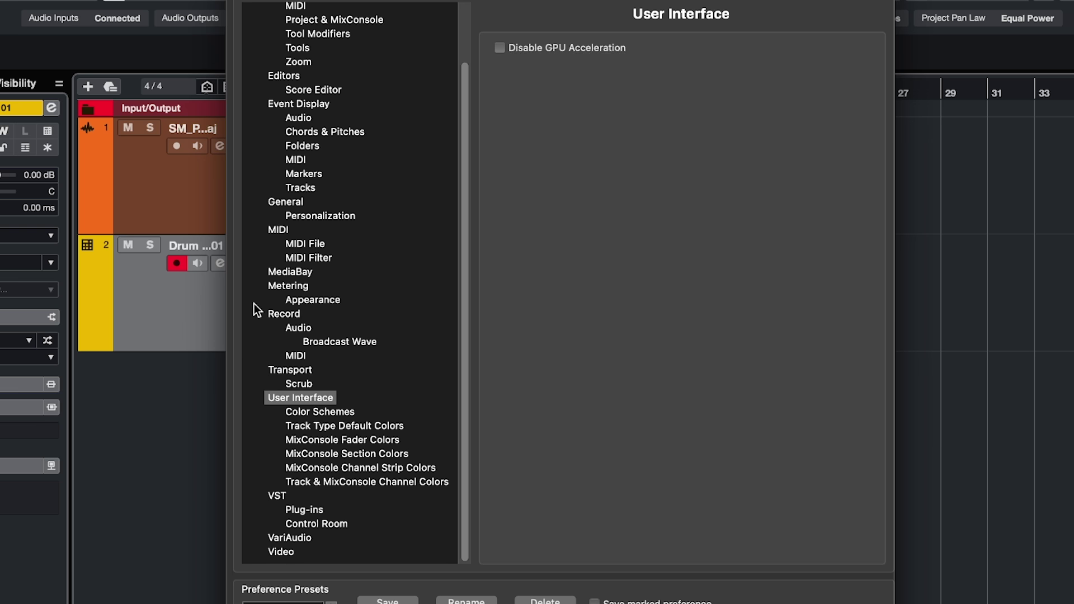
# Set the custom colour scheme to a bright saturated magenta, after trying several default colours
pyautogui.click(321, 411)
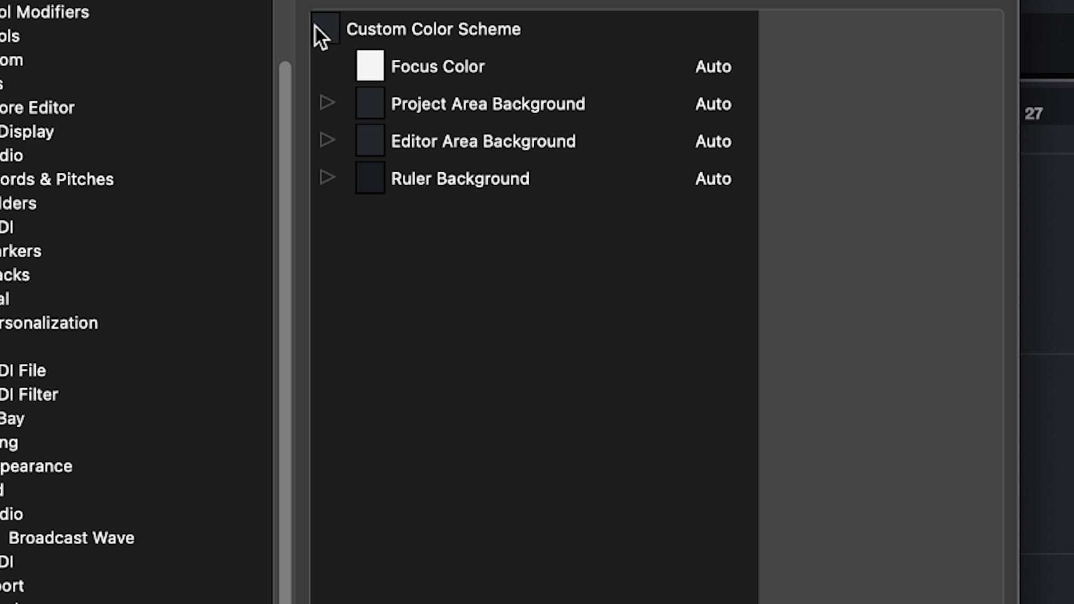
pyautogui.click(325, 27)
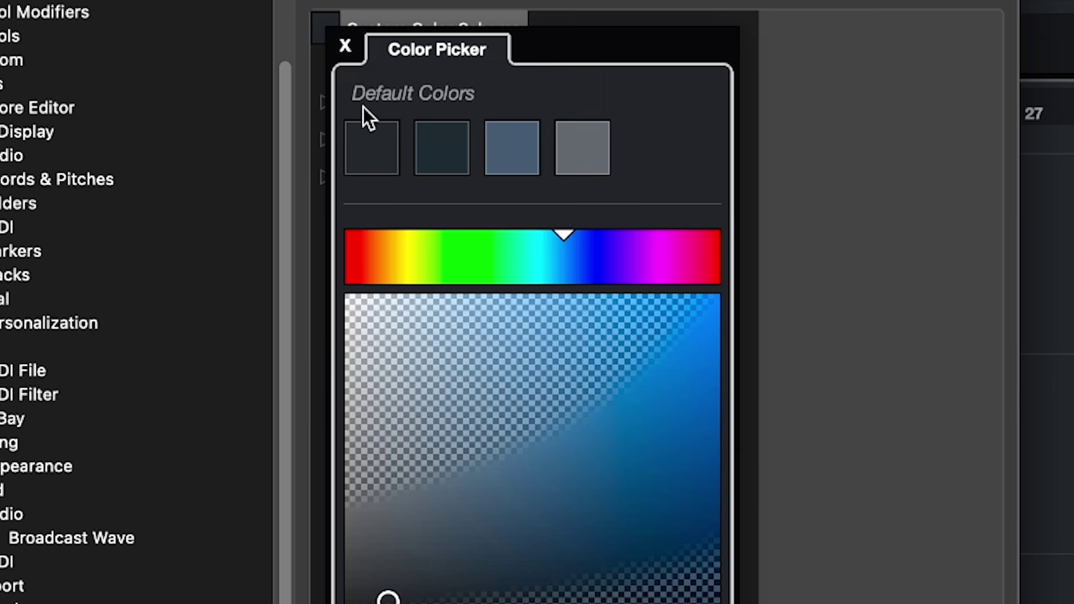
pyautogui.click(436, 153)
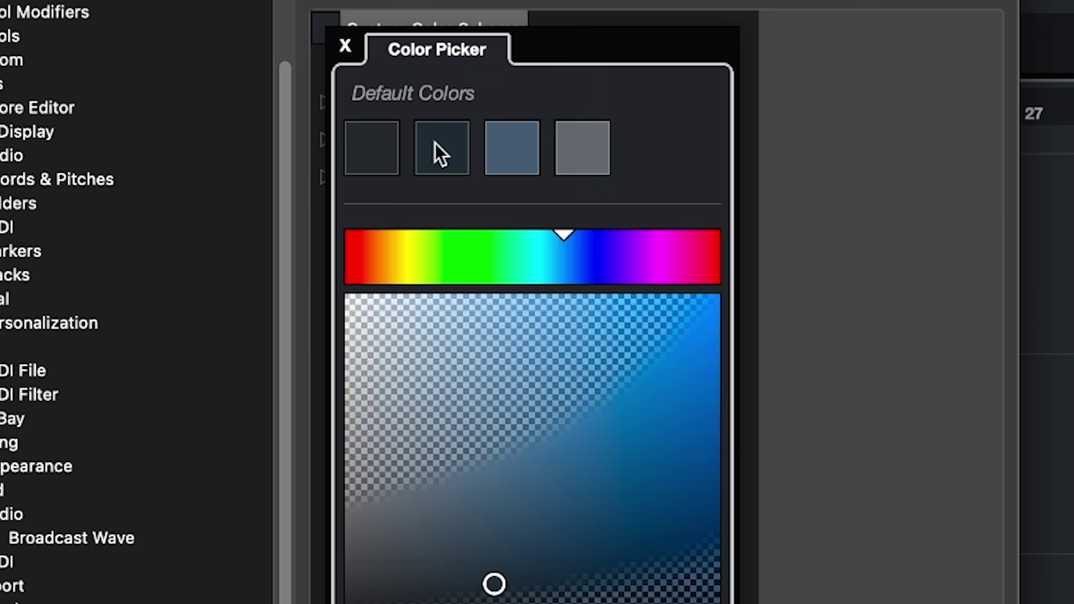
pyautogui.click(509, 147)
pyautogui.click(577, 152)
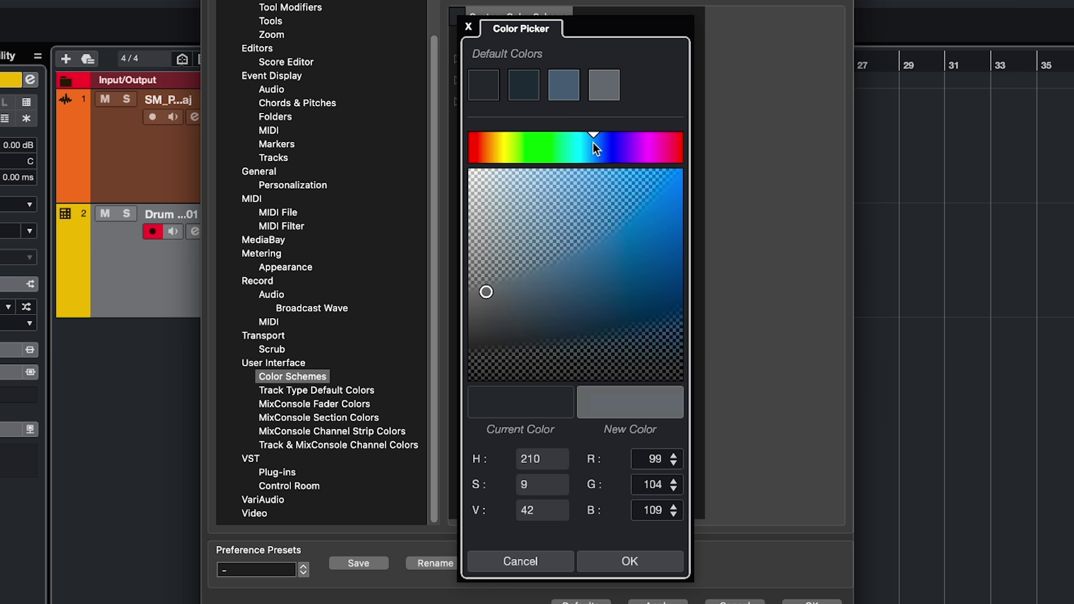
pyautogui.moveTo(593, 148)
pyautogui.mouseDown()
pyautogui.moveTo(496, 140)
pyautogui.moveTo(649, 136)
pyautogui.mouseUp()
pyautogui.click(535, 291)
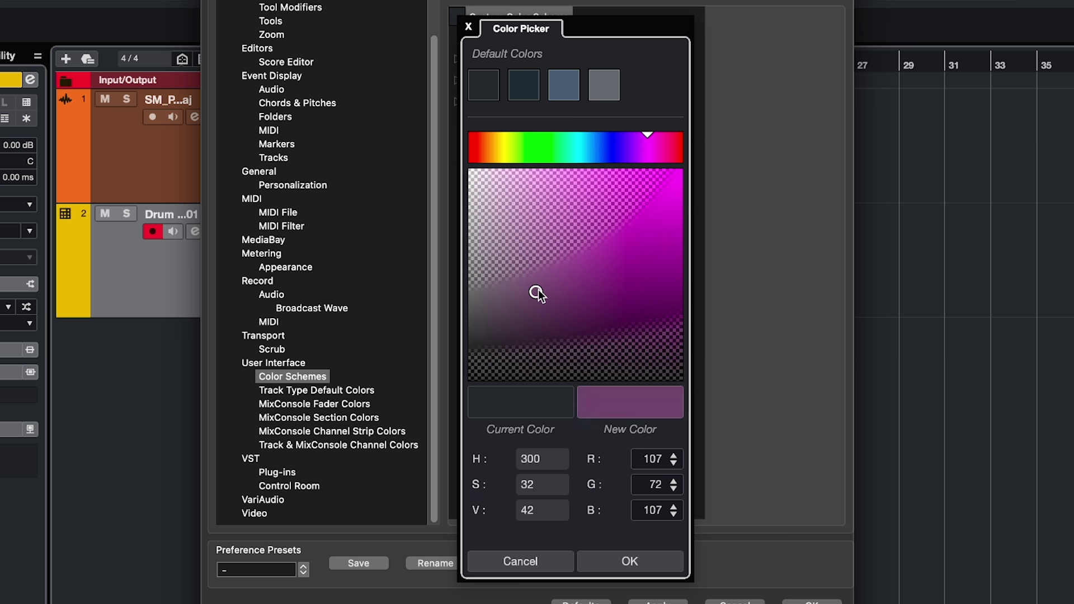
pyautogui.moveTo(536, 292)
pyautogui.mouseDown()
pyautogui.moveTo(549, 305)
pyautogui.moveTo(643, 297)
pyautogui.moveTo(679, 206)
pyautogui.mouseUp()
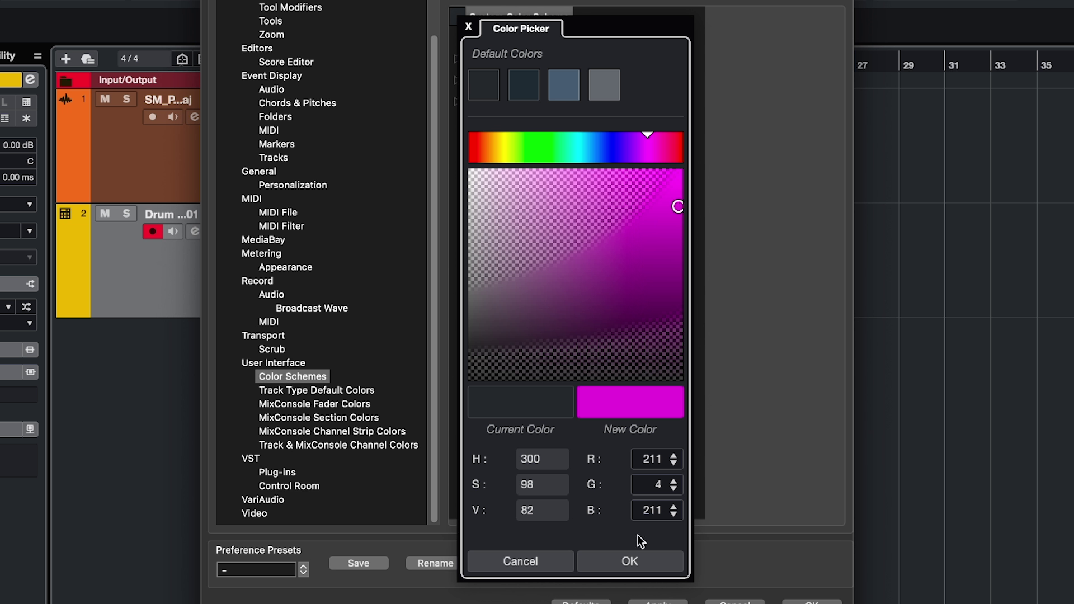
pyautogui.click(639, 557)
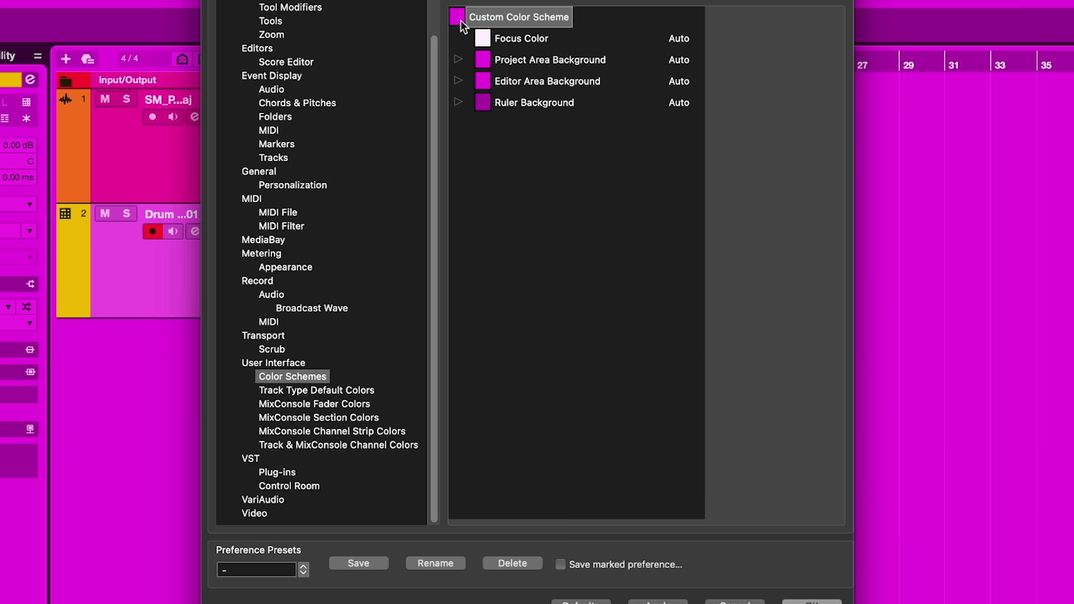
# Set the custom scheme back to the first dark gray default colour
pyautogui.click(461, 20)
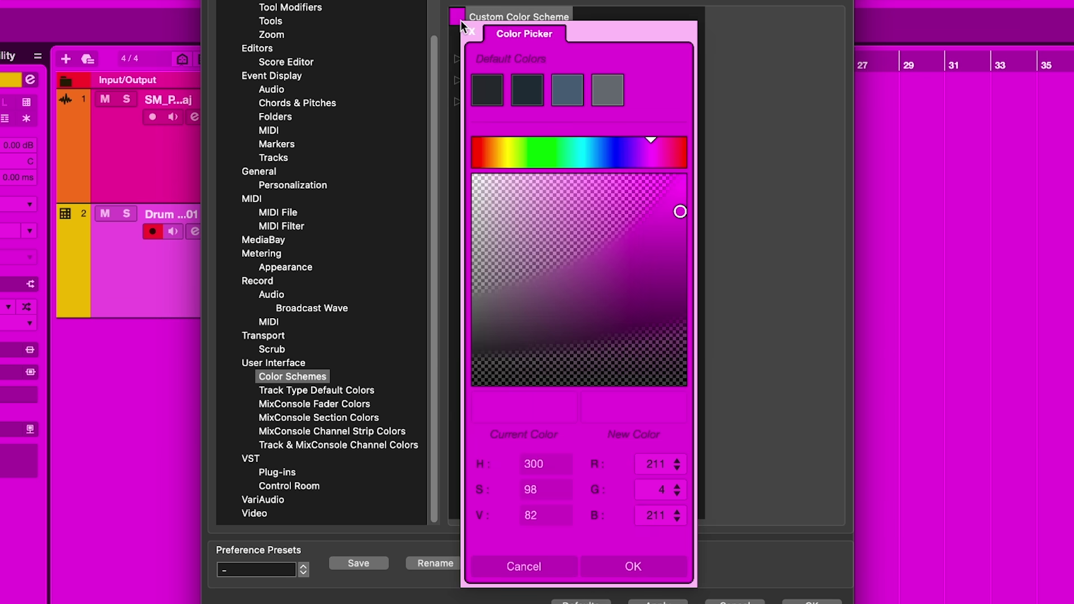
pyautogui.click(484, 90)
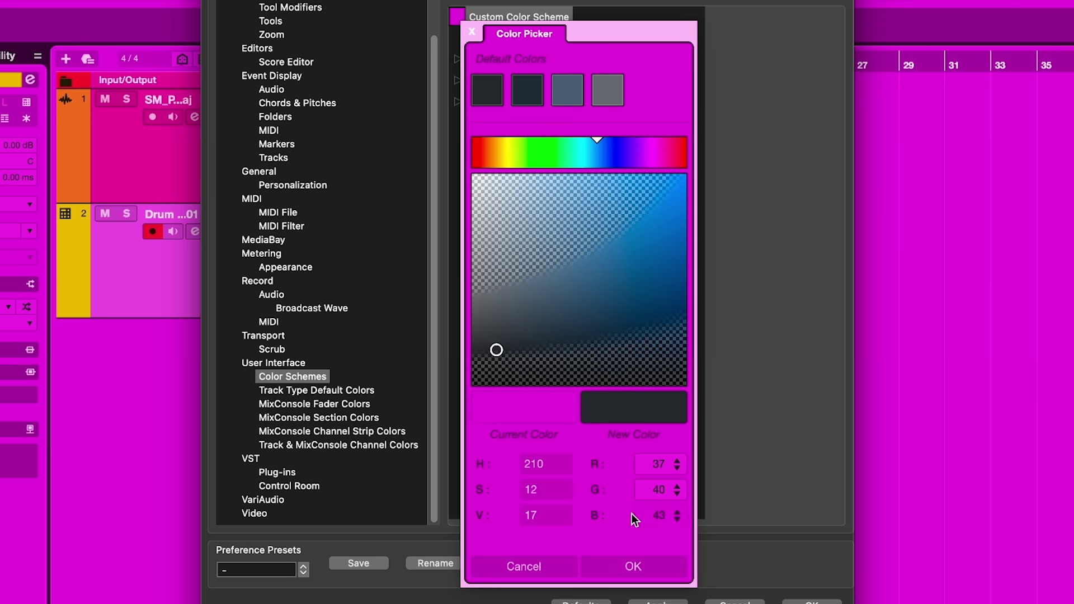
pyautogui.click(643, 564)
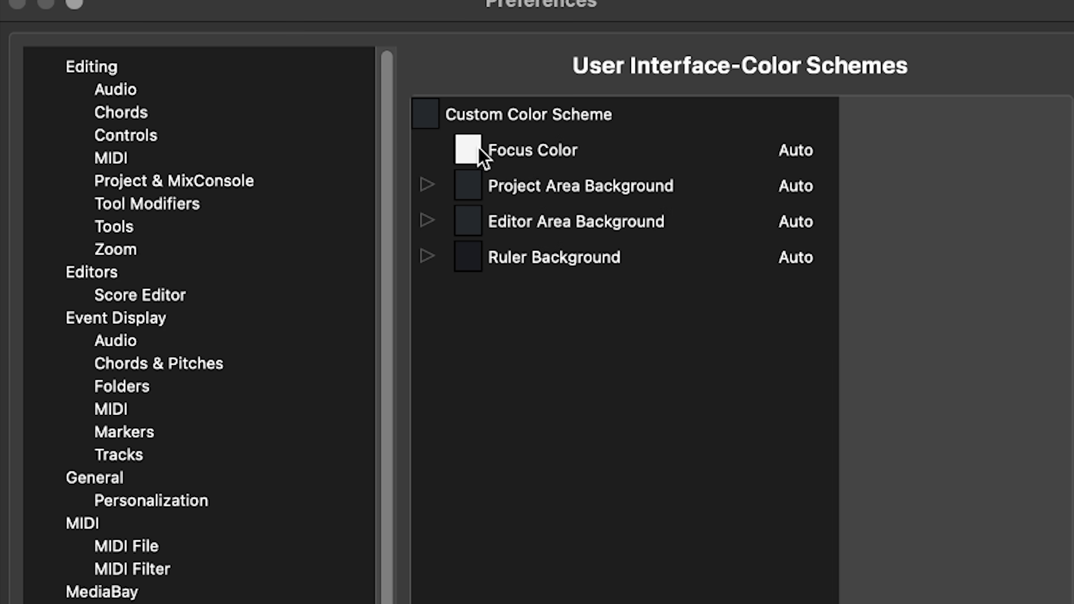
# Apply a saturated red Focus Color, then reset Focus Color to automatic
pyautogui.click(471, 152)
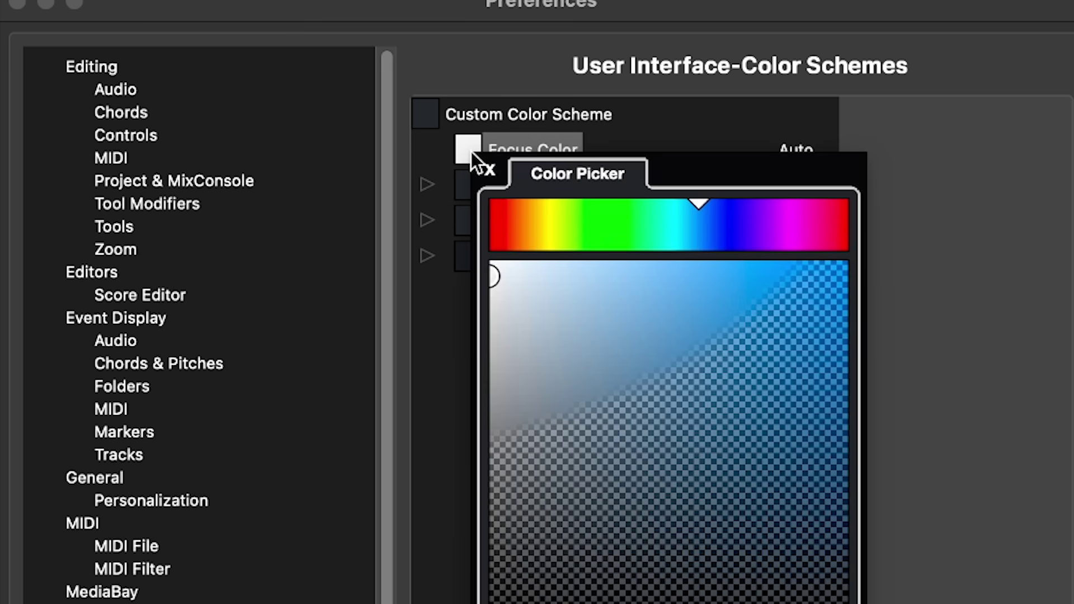
pyautogui.click(491, 218)
pyautogui.moveTo(514, 111); pyautogui.dragTo(756, 105)
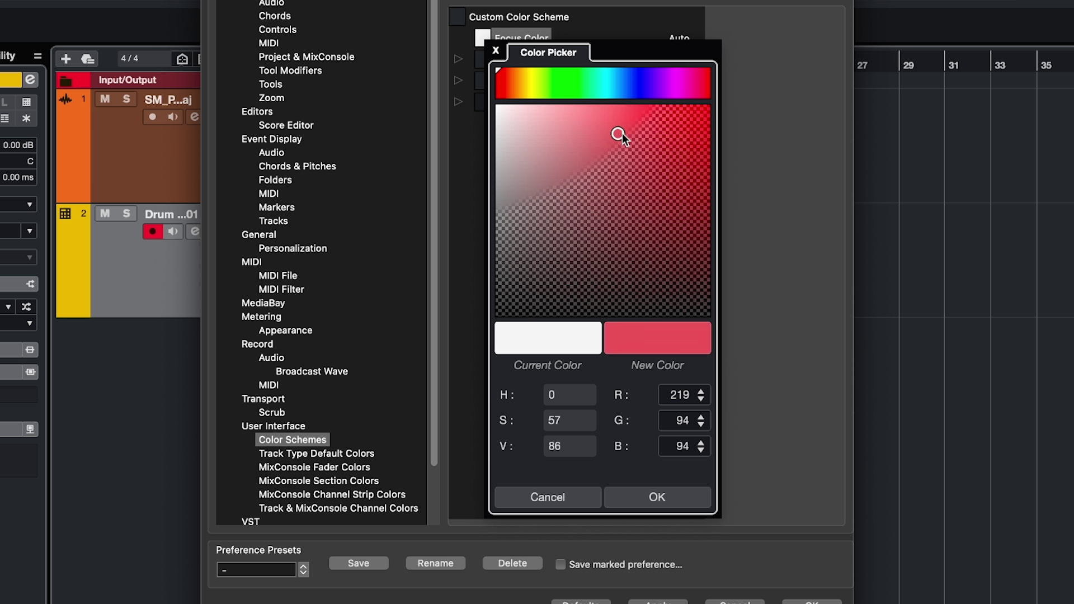
pyautogui.click(619, 496)
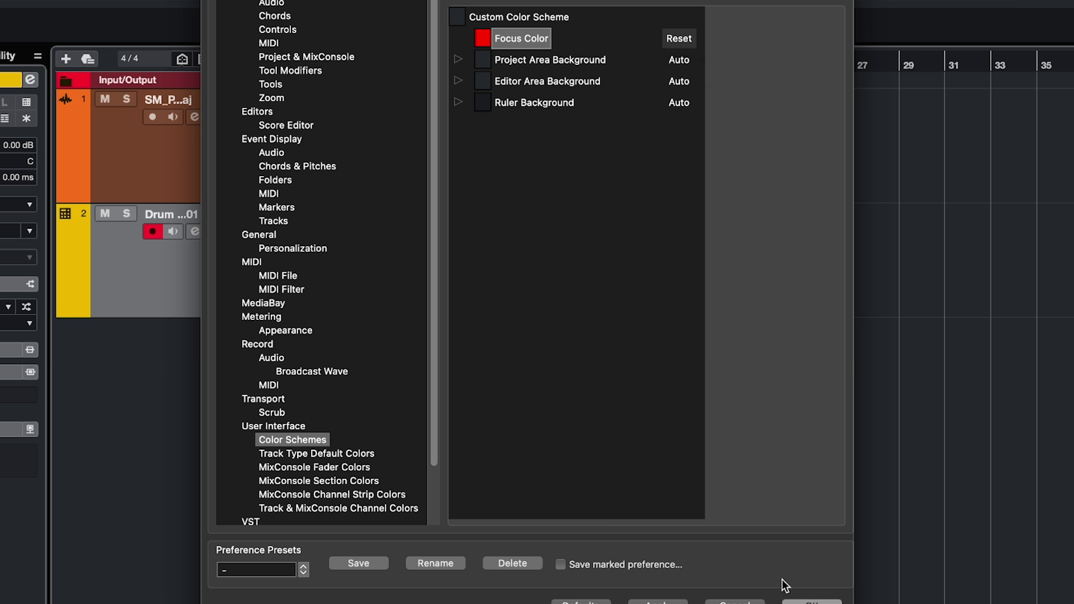
pyautogui.click(807, 601)
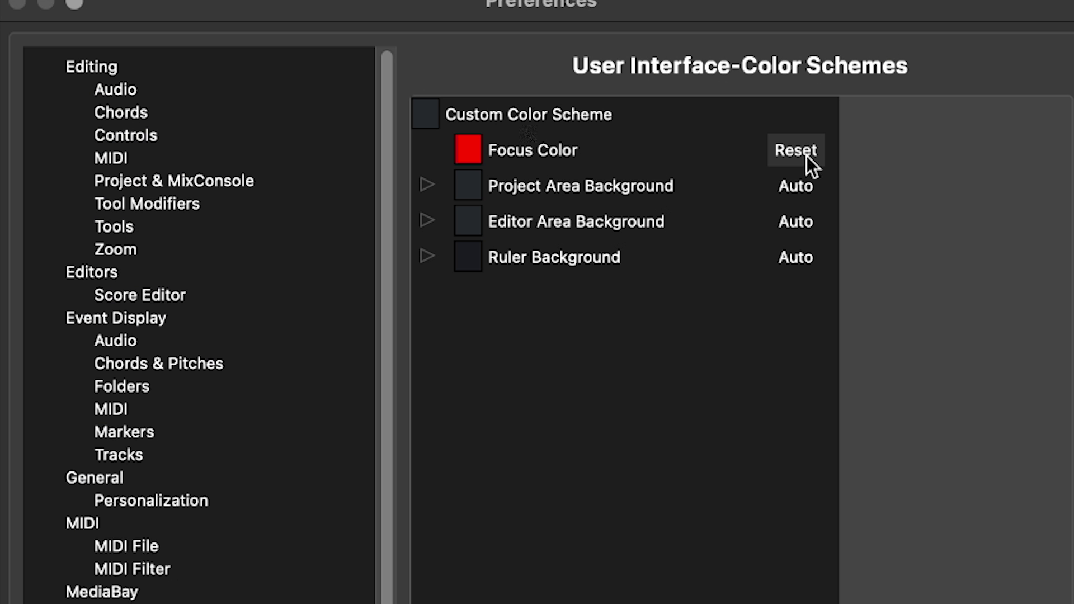
pyautogui.click(806, 155)
# Expand the background groups; colour Project Area cycle region blue and grid lines purple-blue
pyautogui.click(415, 64)
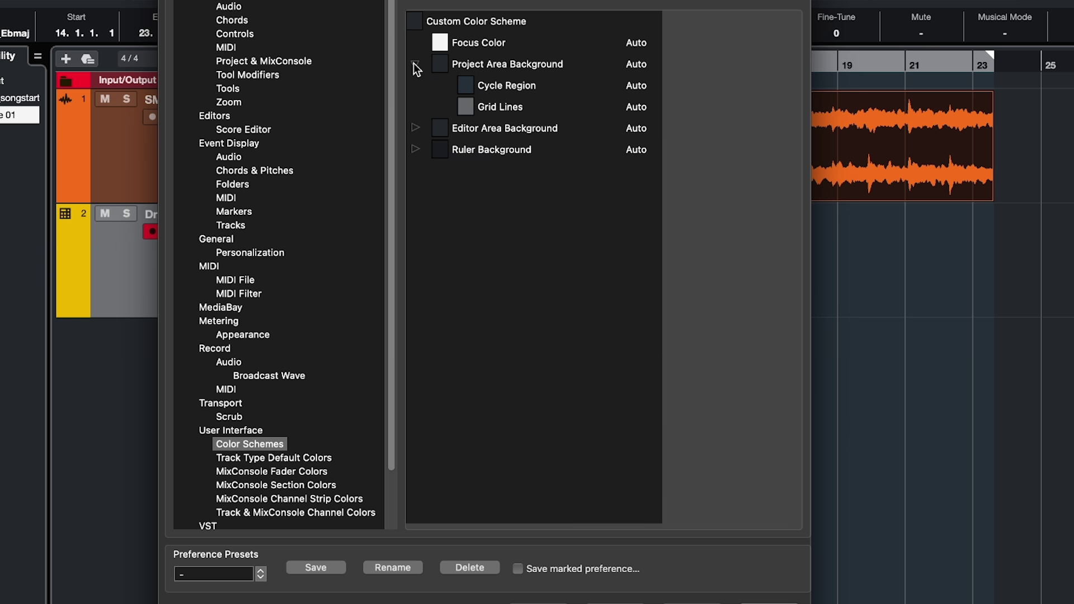
pyautogui.click(414, 128)
pyautogui.click(414, 193)
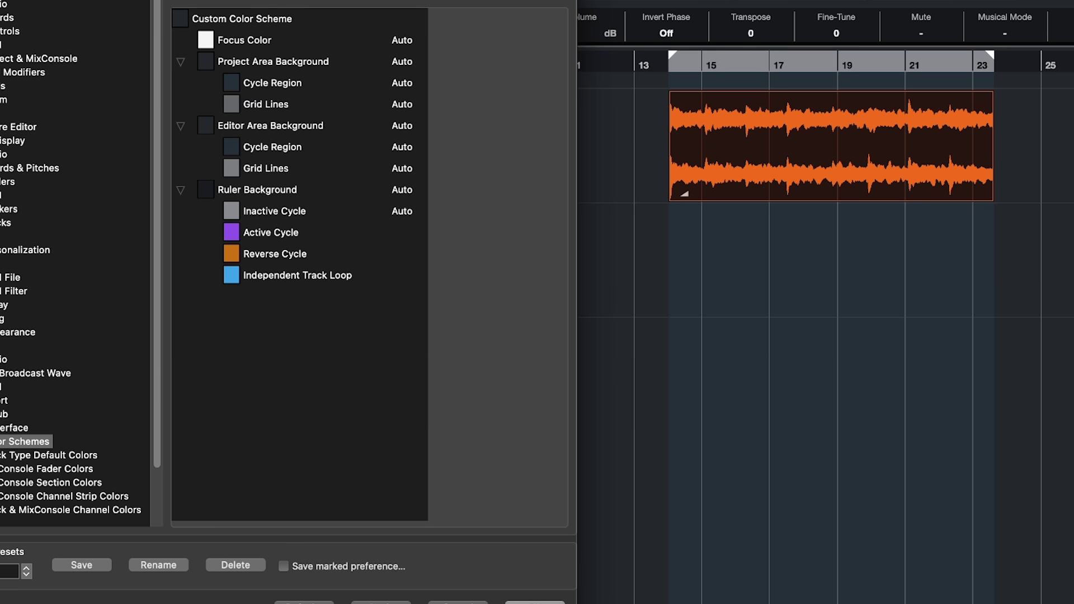
pyautogui.click(467, 86)
pyautogui.moveTo(348, 209); pyautogui.dragTo(471, 140)
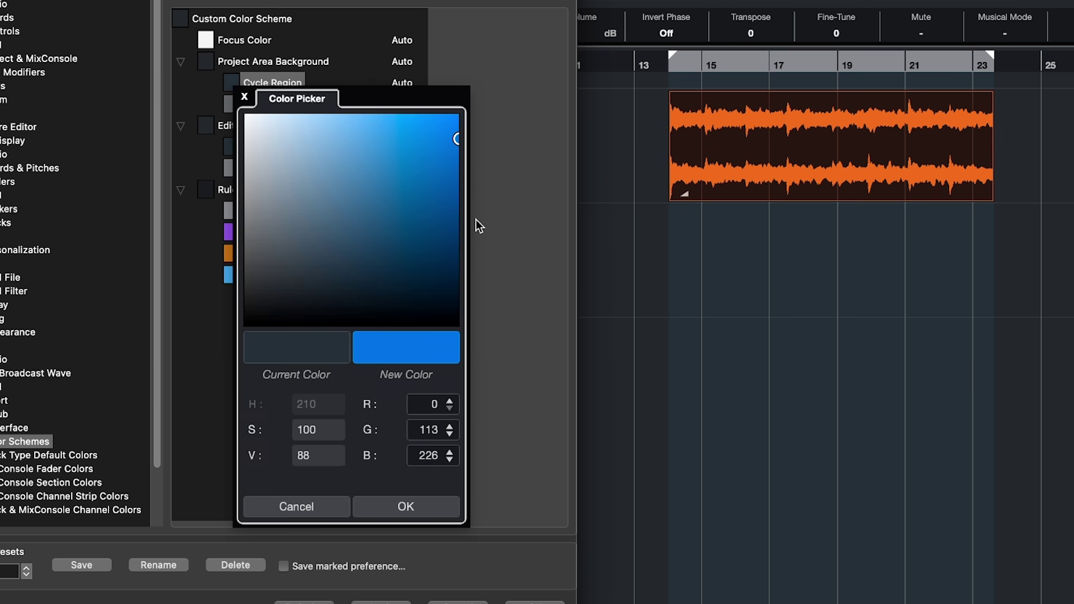
pyautogui.click(420, 506)
pyautogui.click(231, 105)
pyautogui.moveTo(280, 170); pyautogui.dragTo(373, 183)
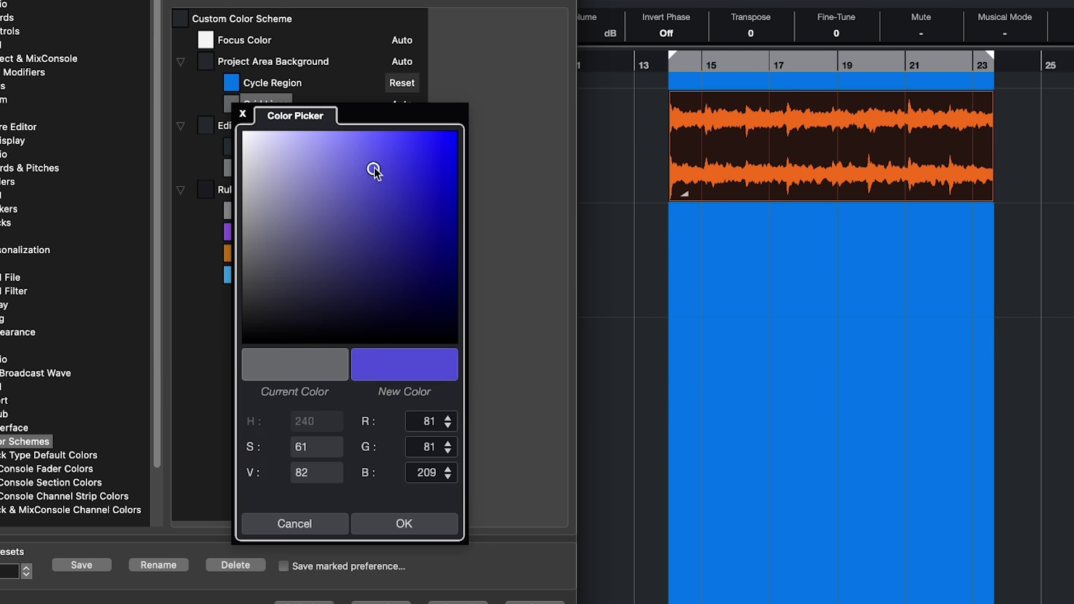
pyautogui.click(415, 522)
# Colour the Editor Area cycle region blue and its grid lines strong red
pyautogui.click(180, 61)
pyautogui.click(181, 83)
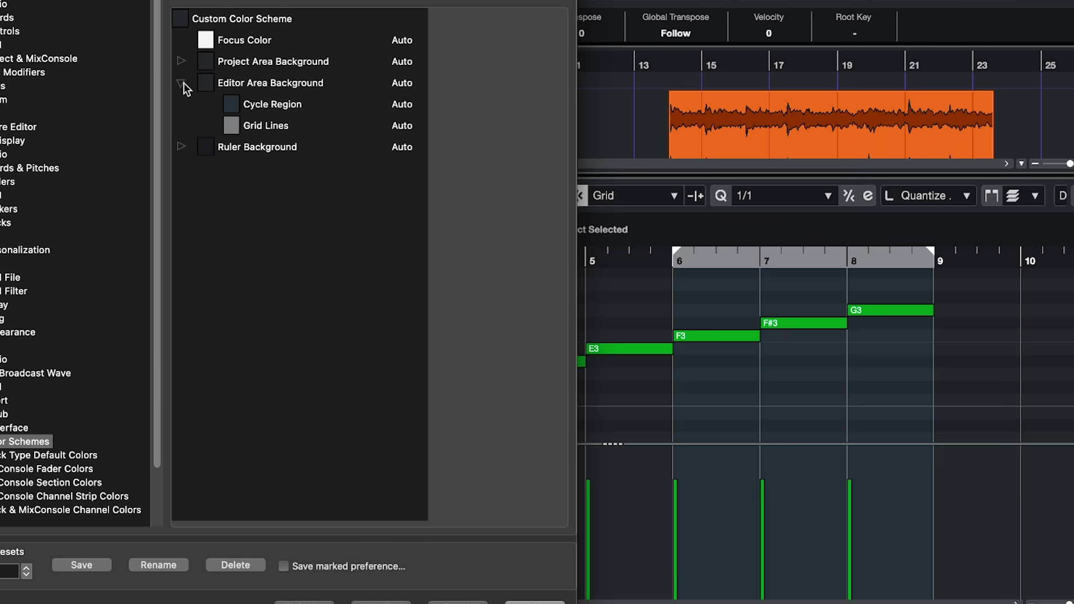
pyautogui.click(232, 104)
pyautogui.click(433, 215)
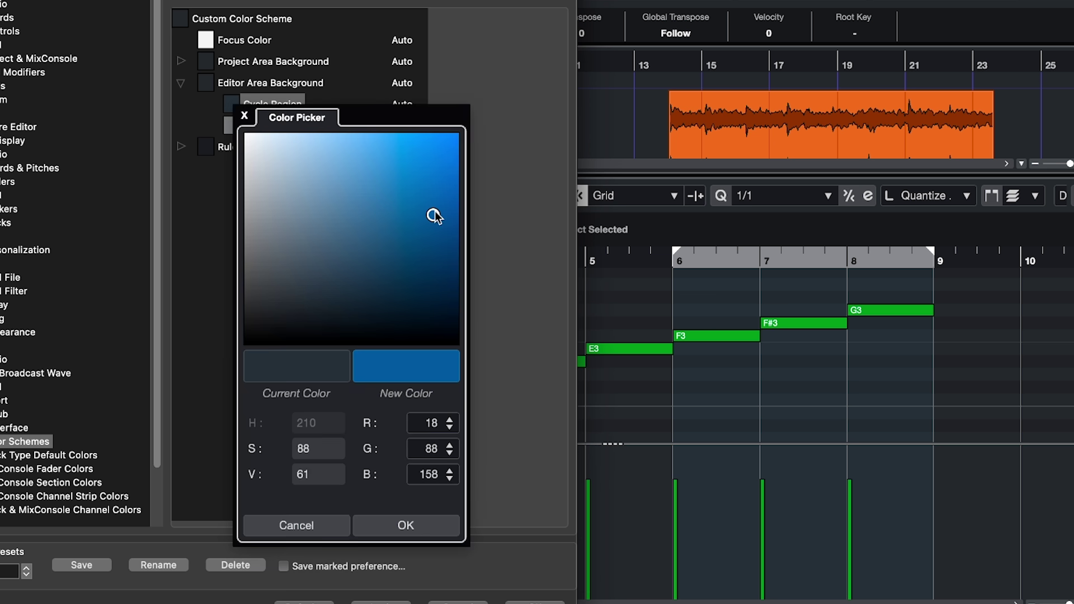
pyautogui.click(407, 524)
pyautogui.click(231, 126)
pyautogui.moveTo(269, 168); pyautogui.dragTo(498, 413)
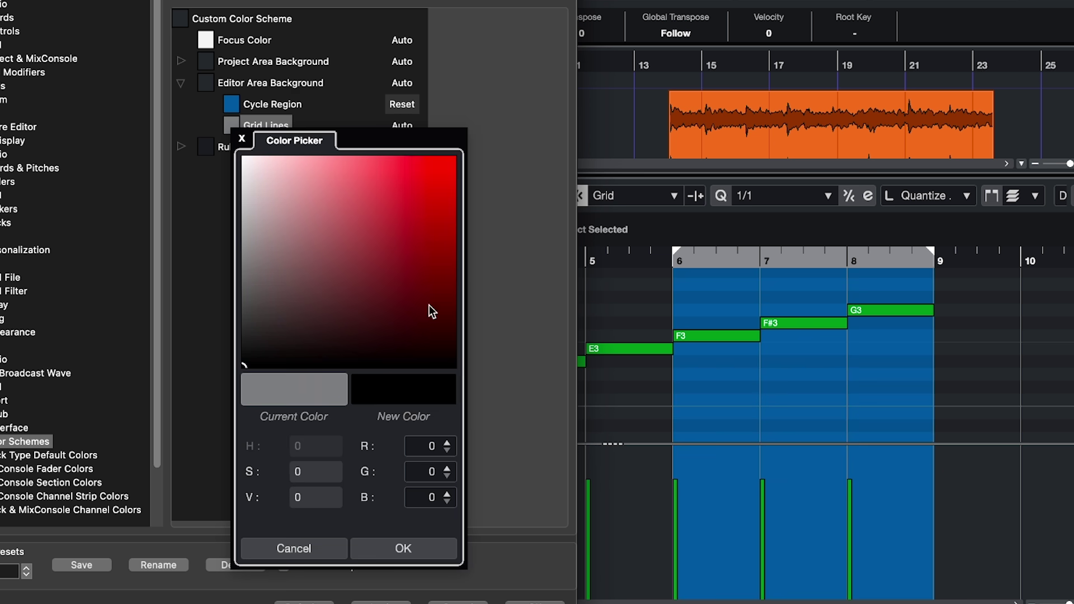
pyautogui.moveTo(428, 263); pyautogui.dragTo(452, 211)
pyautogui.click(405, 548)
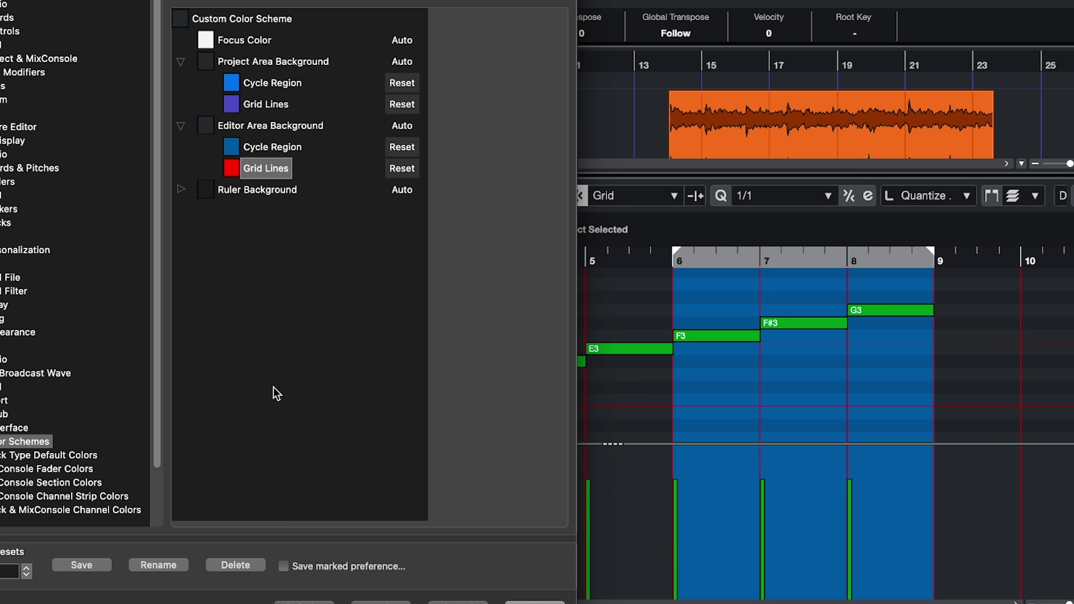
# Open and dismiss the Focus Color and Editor Grid Lines colour choosers without changes
pyautogui.click(204, 39)
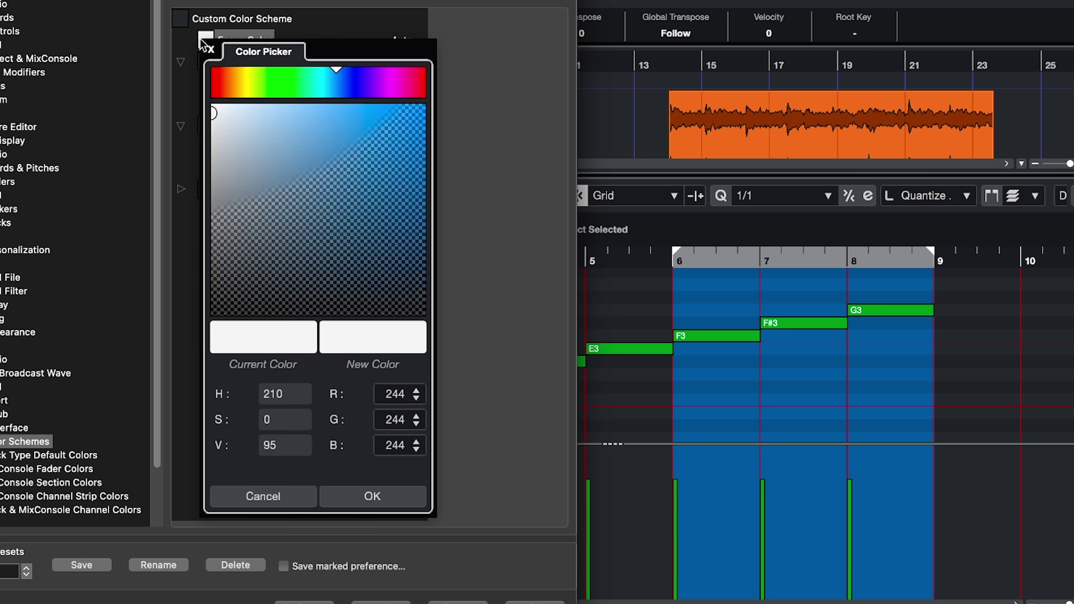
pyautogui.click(210, 48)
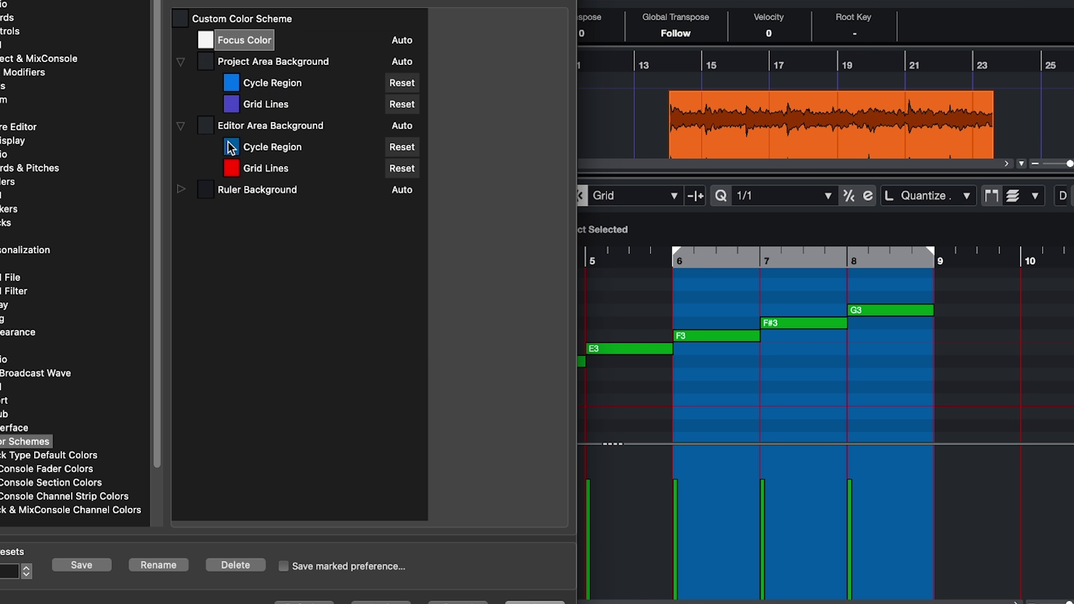
pyautogui.click(233, 174)
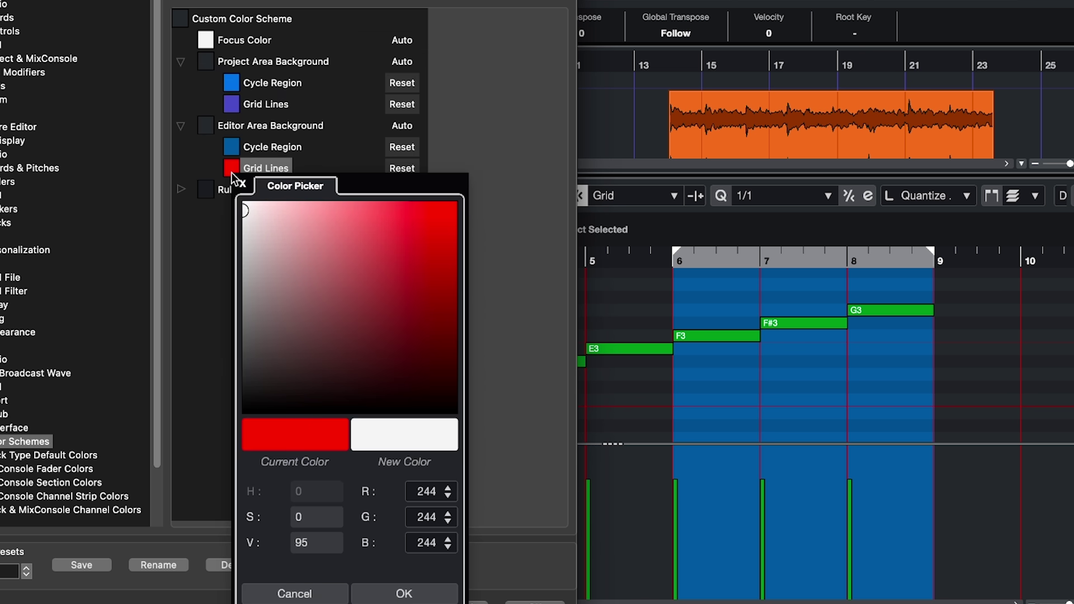
pyautogui.click(233, 174)
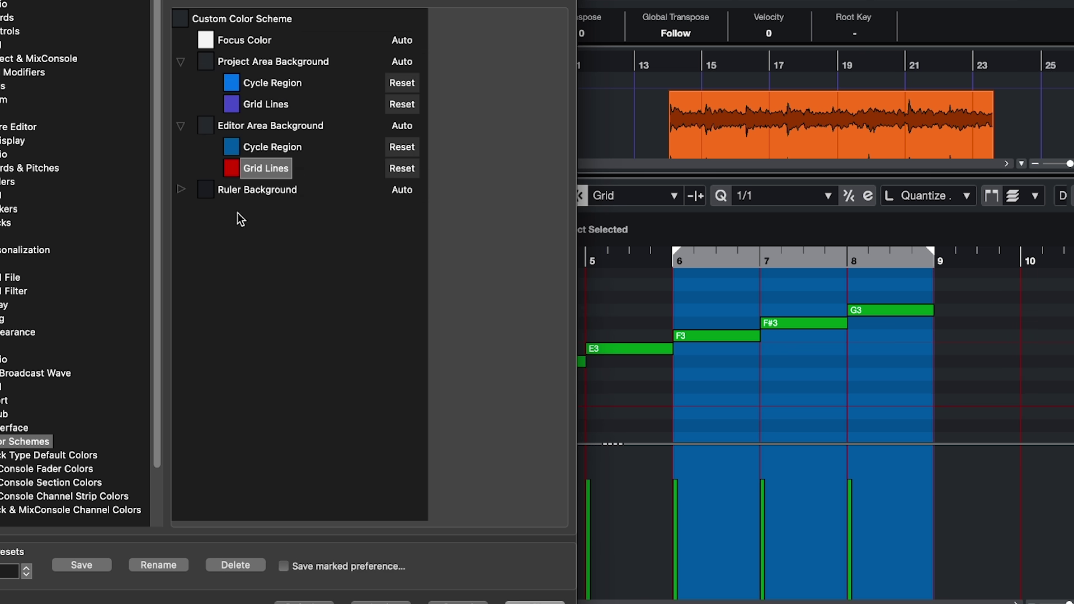
pyautogui.click(232, 168)
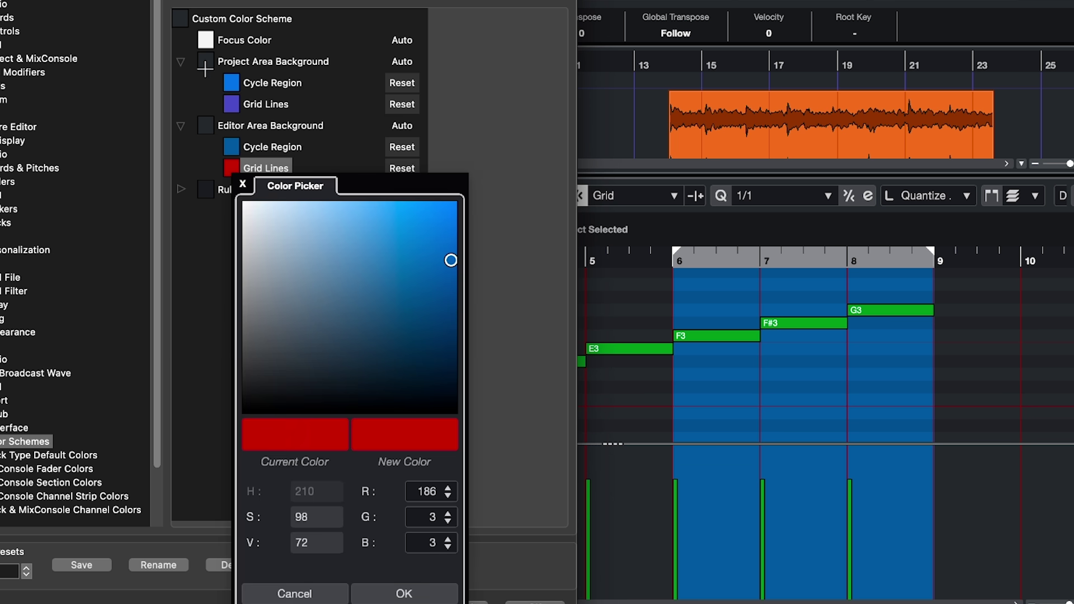
# Sample several project colours, including the ruler and orange event, in the Focus Color chooser
pyautogui.click(206, 40)
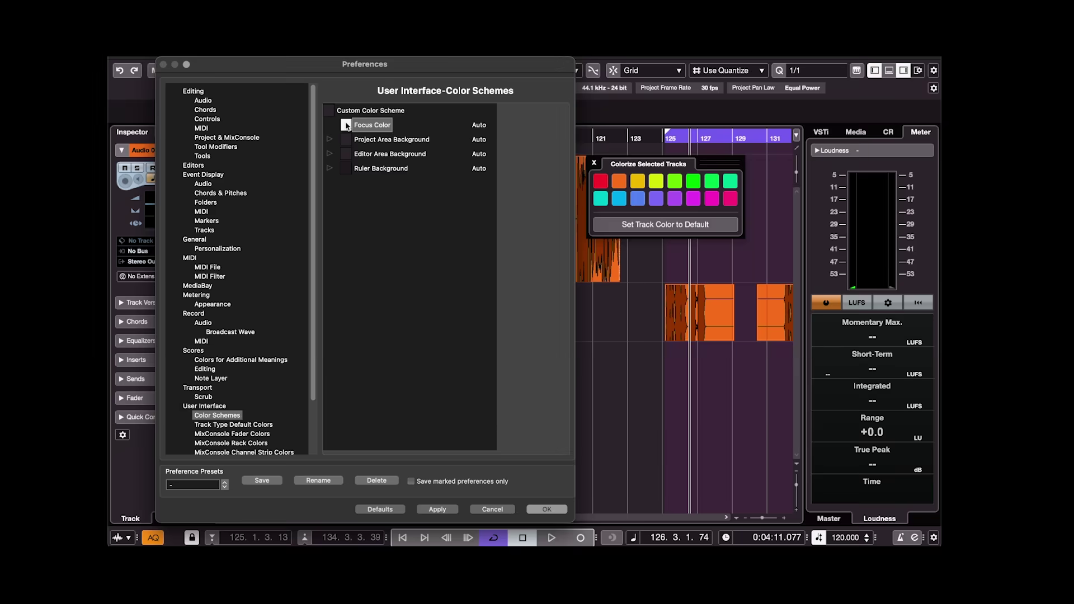
pyautogui.click(346, 124)
pyautogui.click(601, 181)
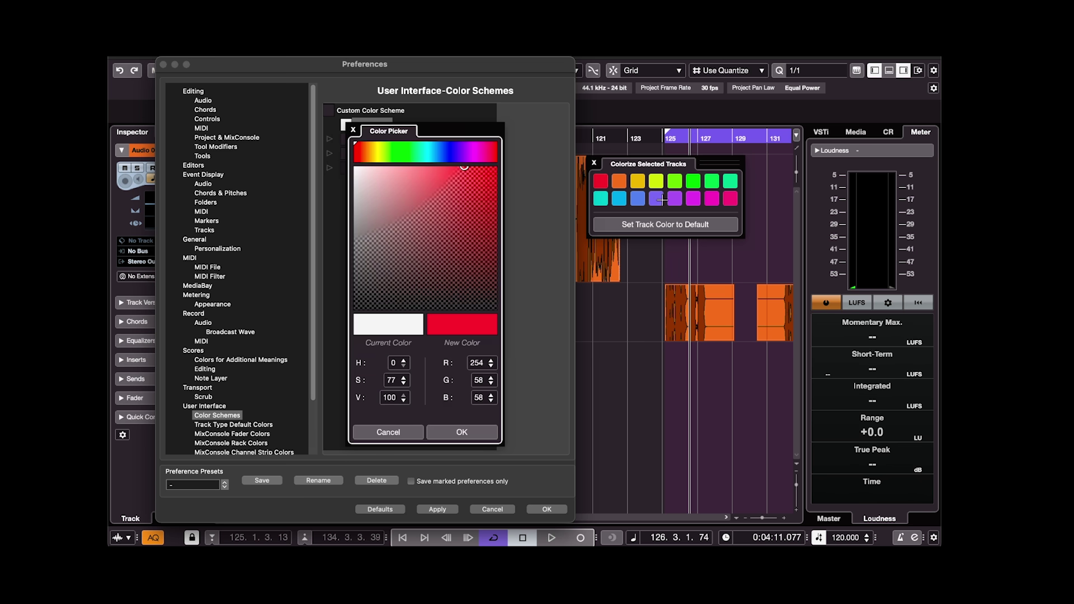
pyautogui.click(656, 198)
pyautogui.click(693, 181)
pyautogui.click(719, 141)
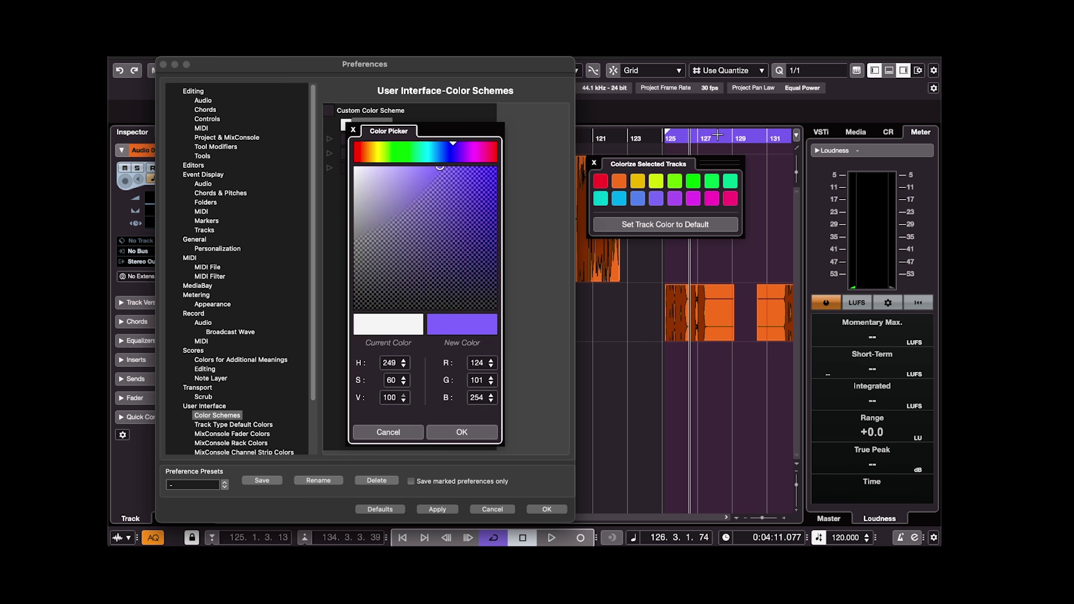
pyautogui.click(723, 306)
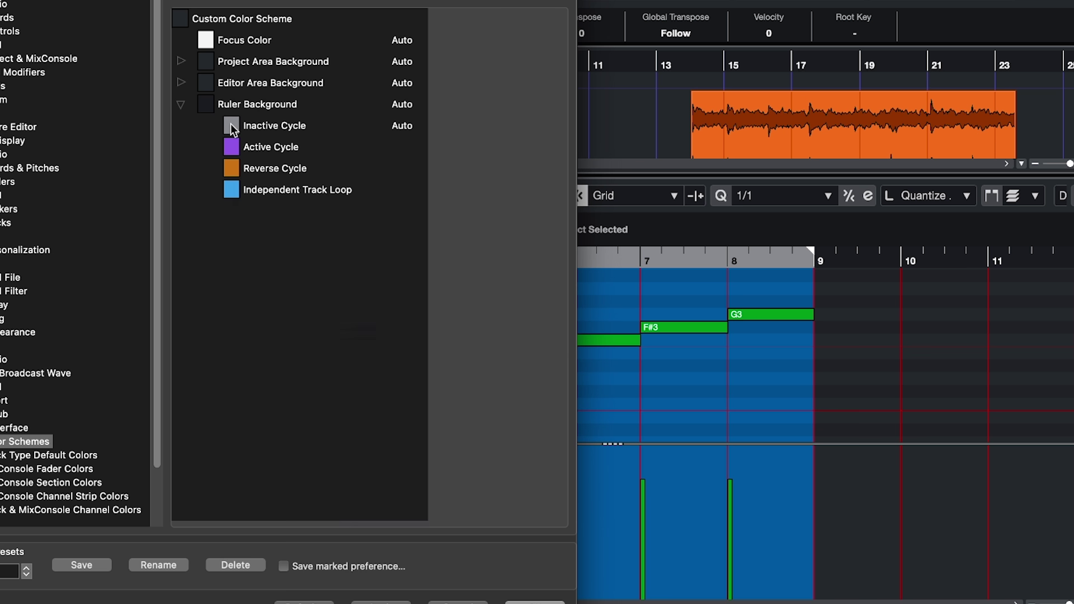
# Set Inactive Cycle to blue and Active Cycle to green
pyautogui.click(231, 125)
pyautogui.click(456, 188)
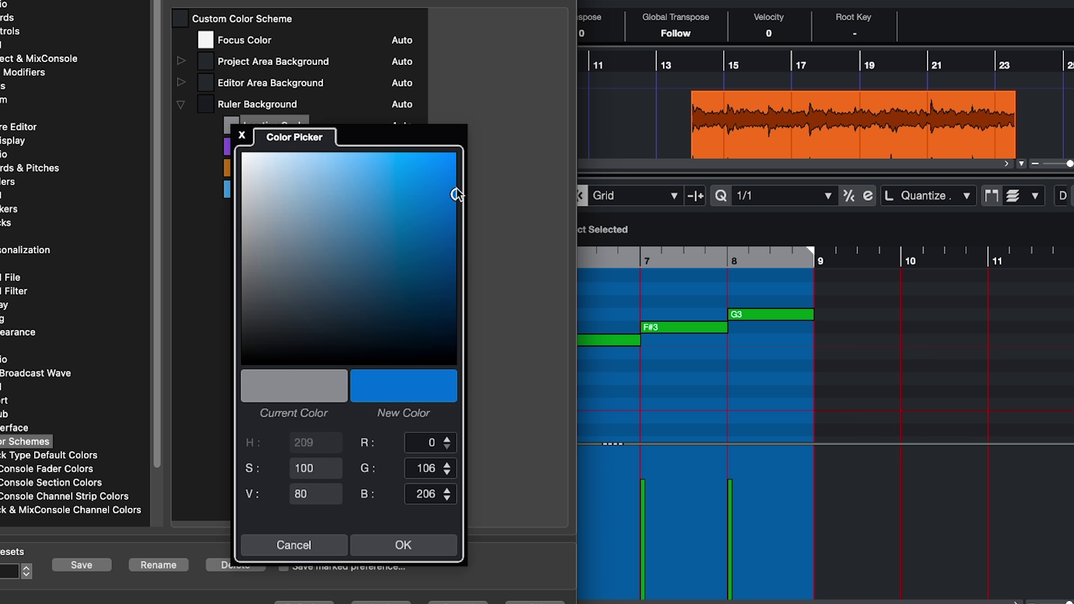
pyautogui.click(402, 545)
pyautogui.click(235, 147)
pyautogui.moveTo(401, 190); pyautogui.dragTo(296, 190)
pyautogui.click(406, 600)
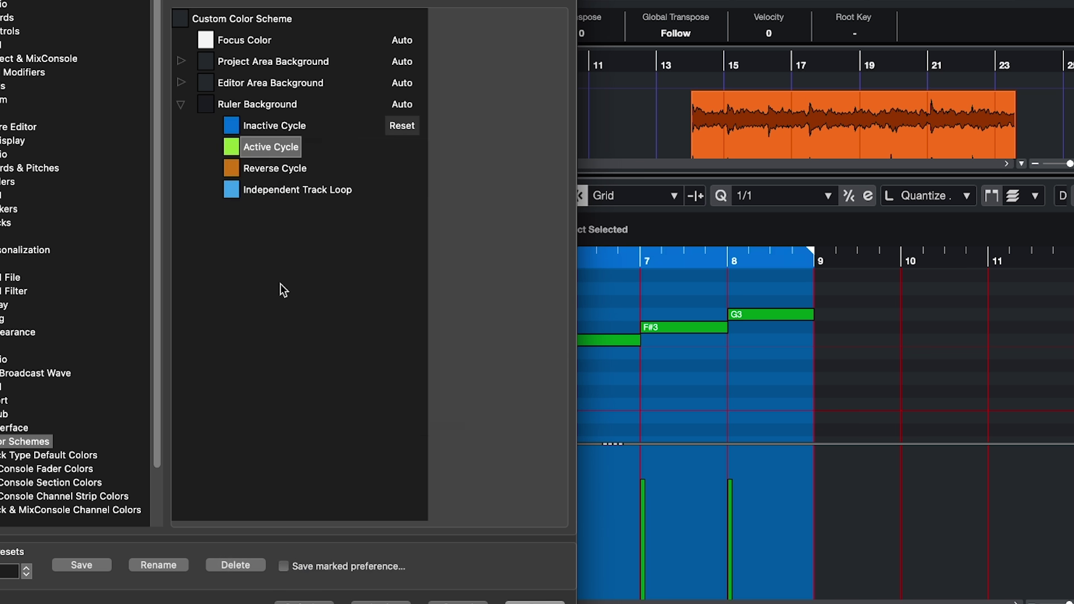
# Set Reverse Cycle to magenta and Independent Track Loop to yellow, then close Preferences
pyautogui.click(230, 168)
pyautogui.click(423, 224)
pyautogui.click(407, 600)
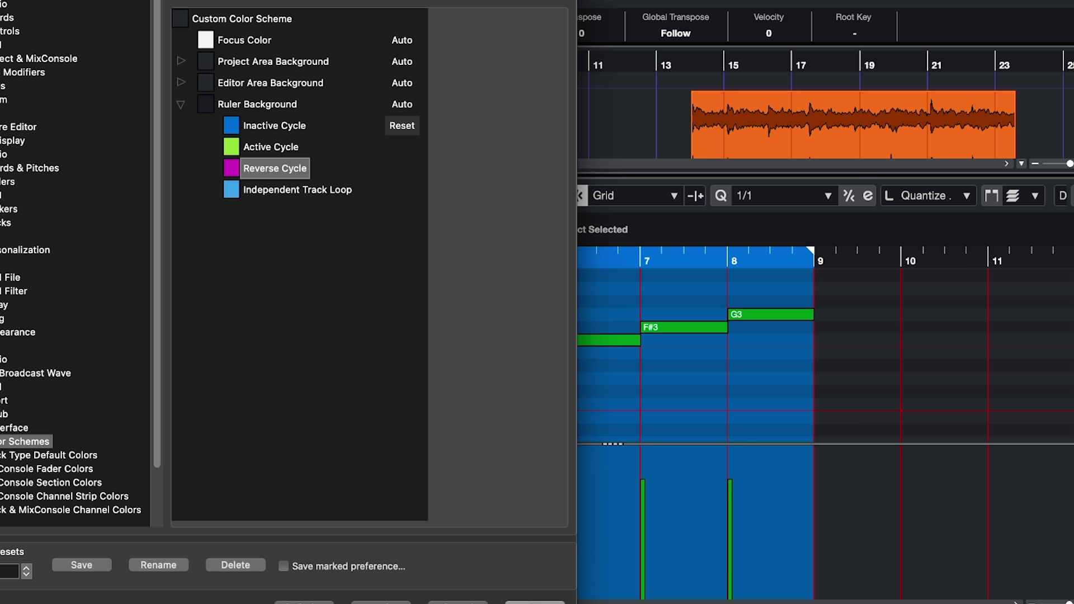
pyautogui.click(231, 190)
pyautogui.moveTo(298, 230); pyautogui.dragTo(274, 233)
pyautogui.click(407, 600)
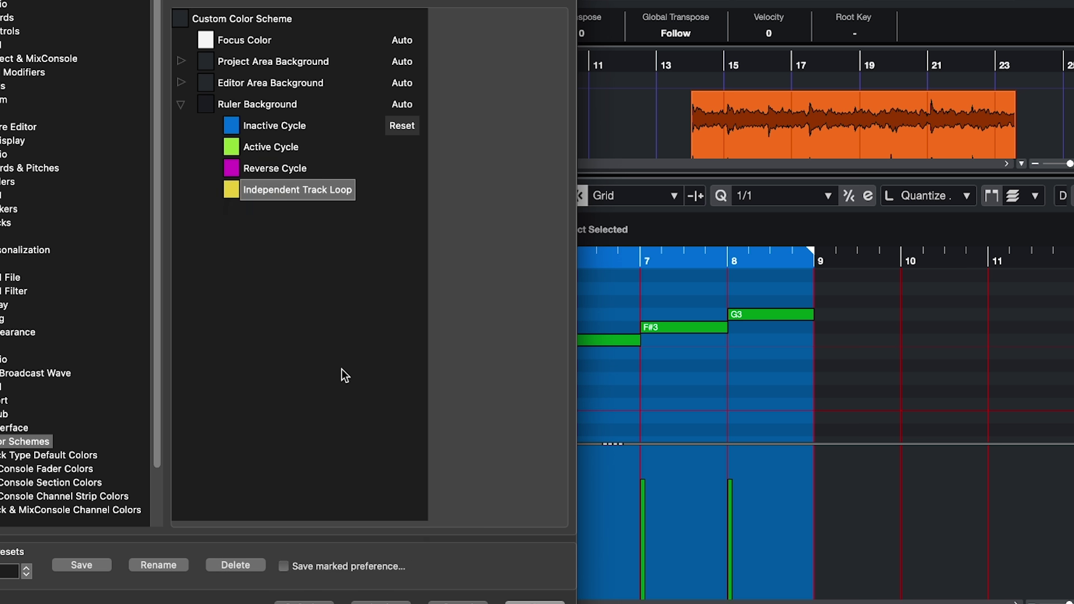
pyautogui.click(534, 601)
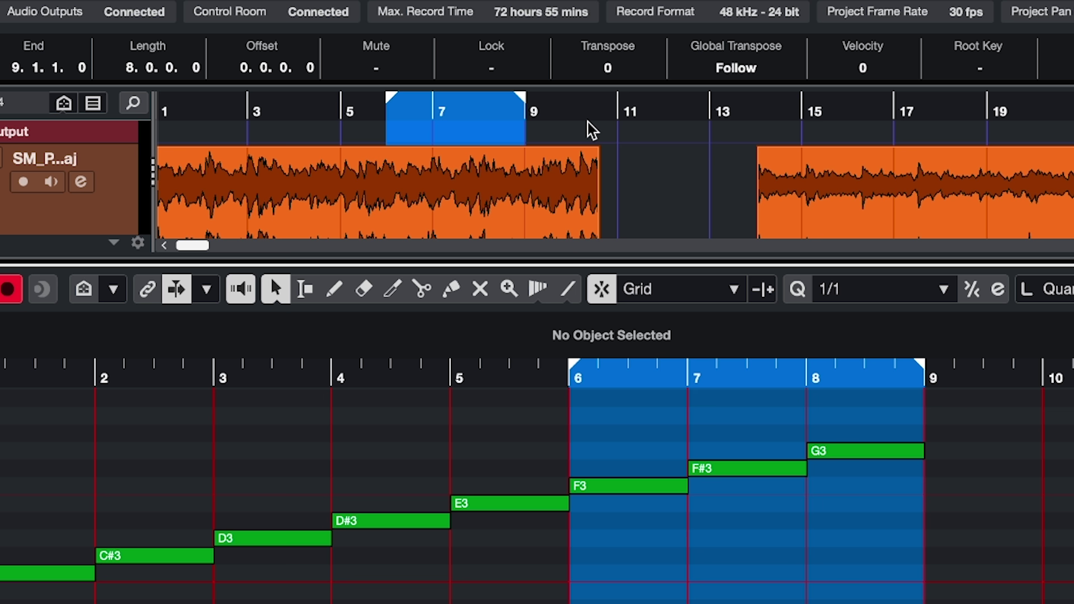
# Drag the locators to make a reverse cycle from bar 13 to about bar 20
pyautogui.moveTo(520, 103); pyautogui.dragTo(710, 104)
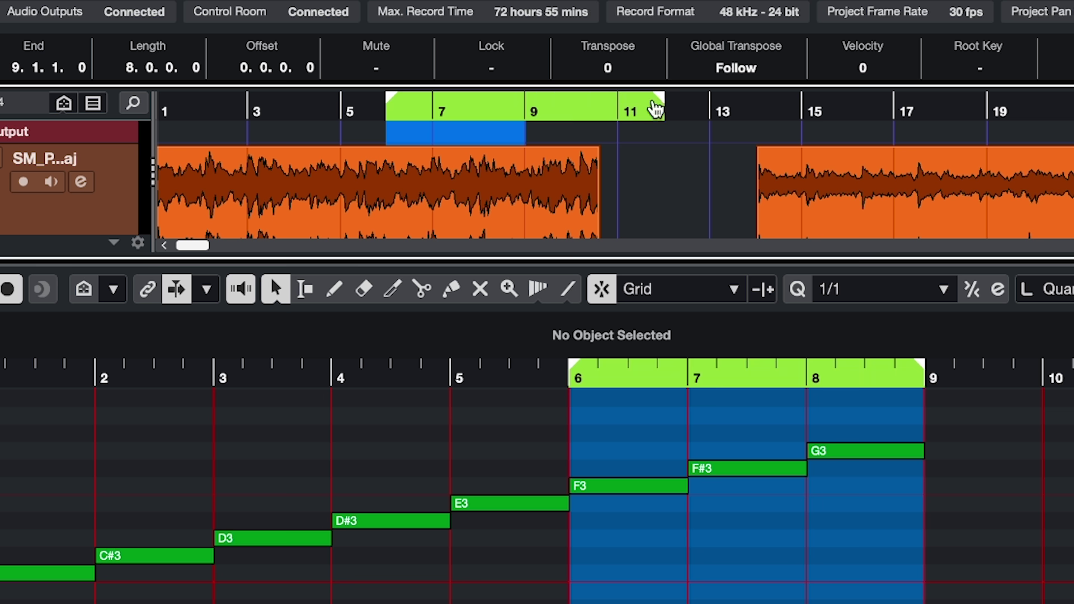
pyautogui.moveTo(407, 108); pyautogui.dragTo(1039, 101)
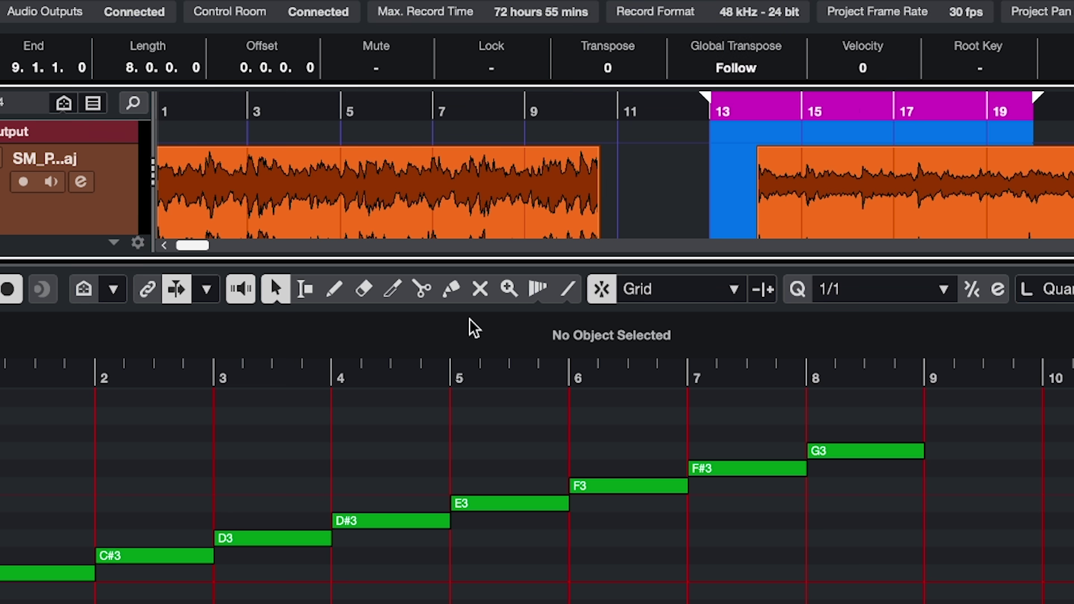
# Add Independent Track Loop to the Key Editor toolbar, enable it, and span bars 1–7
pyautogui.rightClick(780, 313)
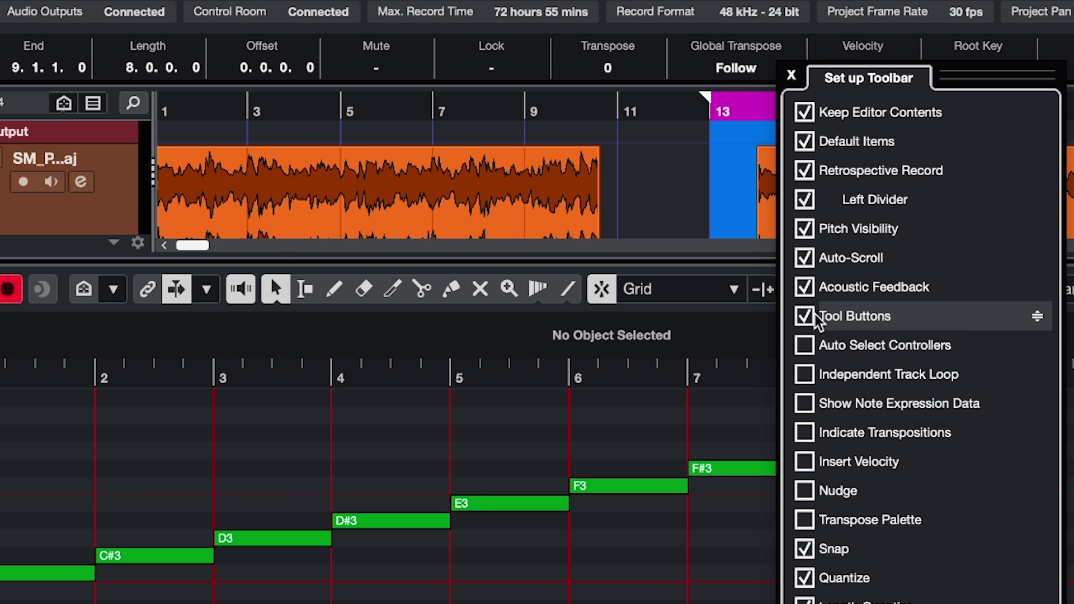
pyautogui.click(804, 374)
pyautogui.click(625, 337)
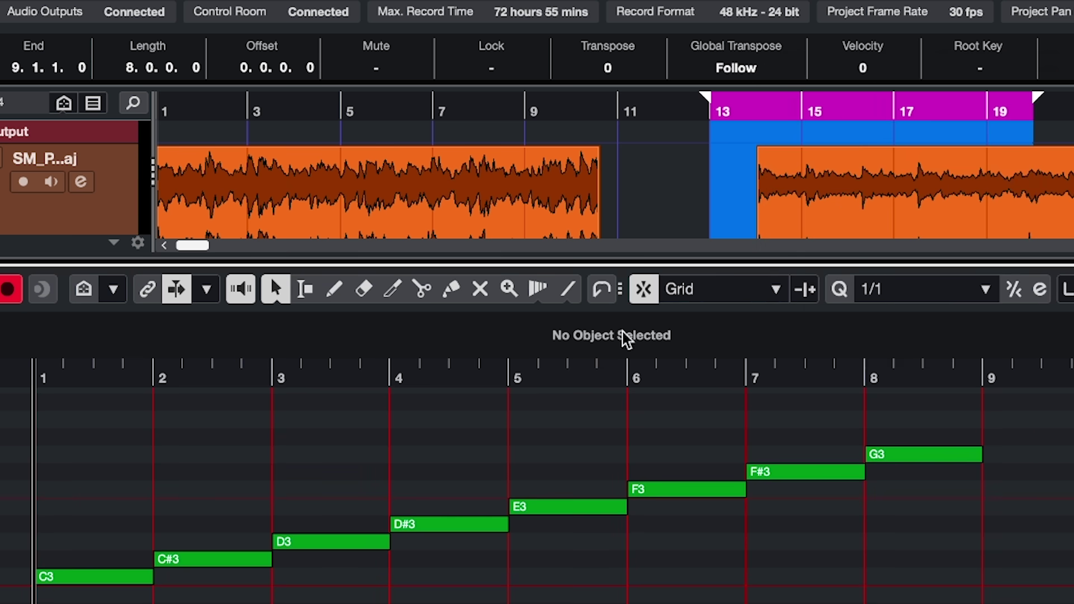
pyautogui.click(603, 288)
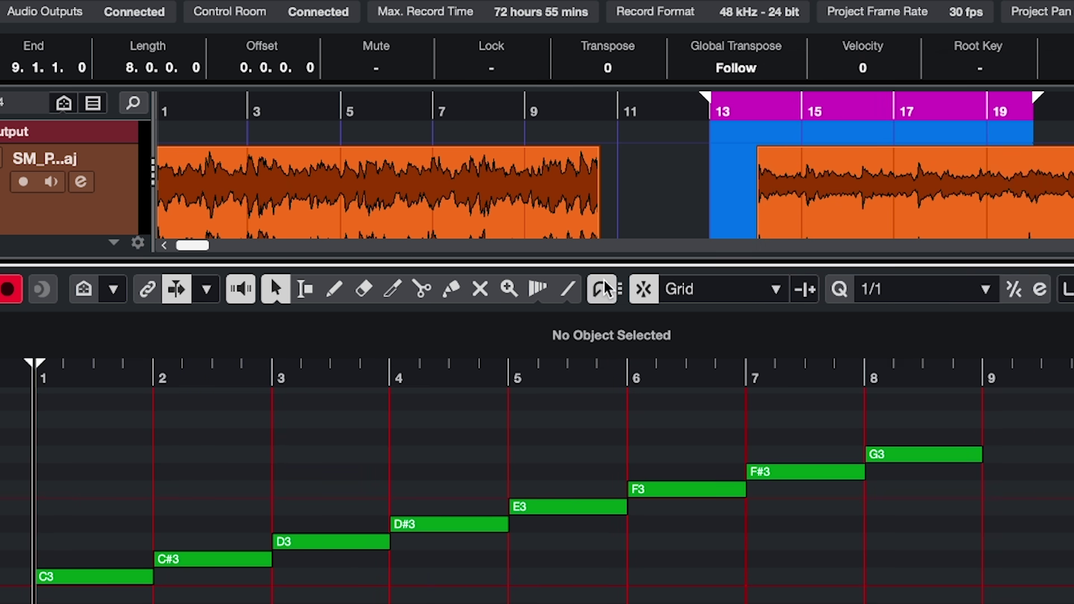
pyautogui.click(387, 369)
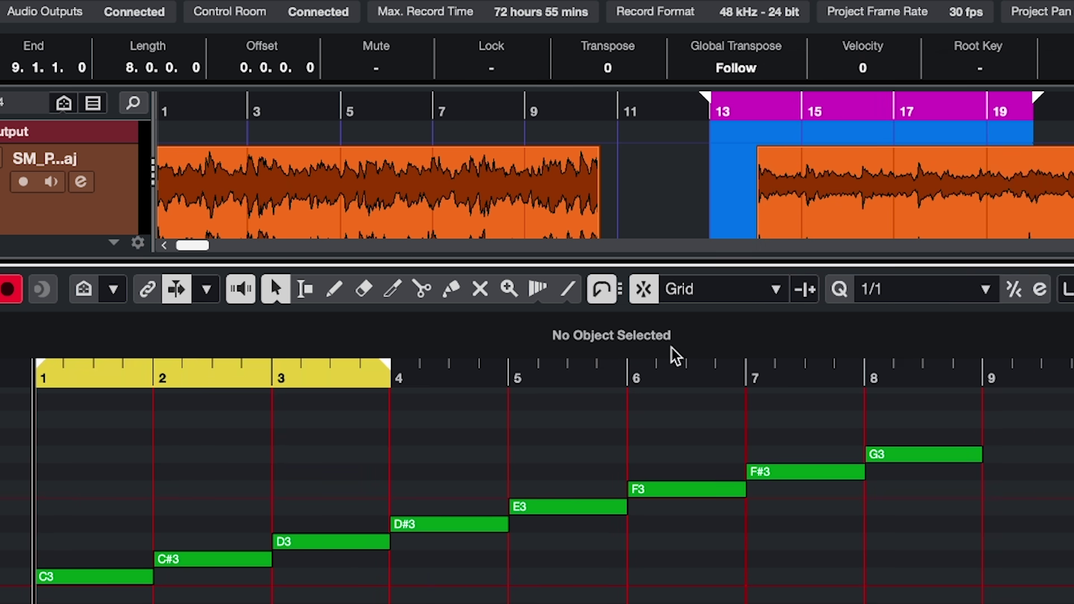
pyautogui.click(746, 373)
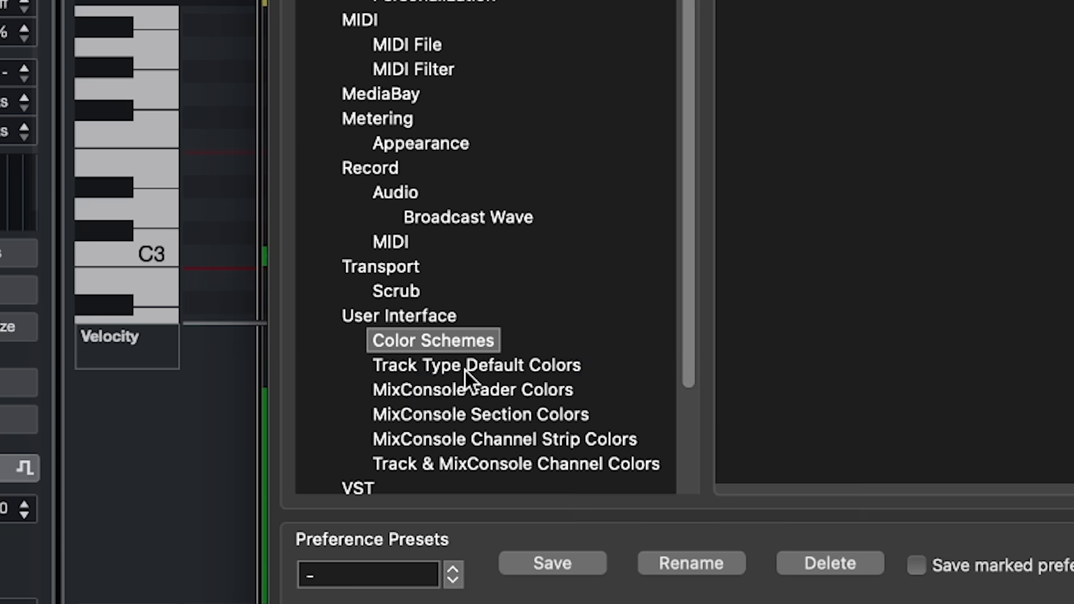
# Show Track Type Default Colors, opening and closing the Effect colour picker unchanged
pyautogui.click(464, 368)
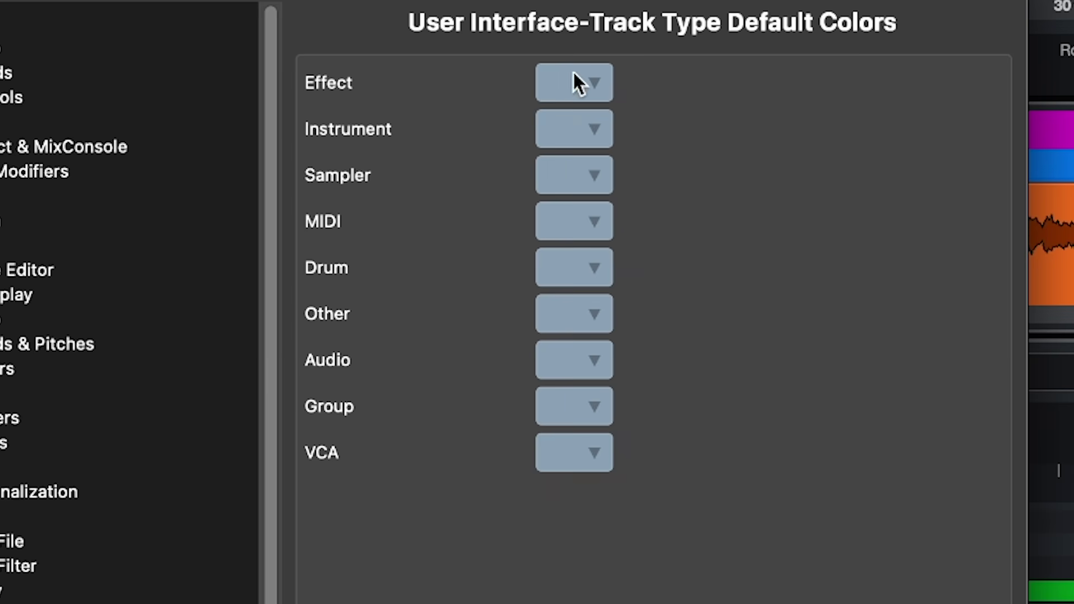
pyautogui.click(576, 84)
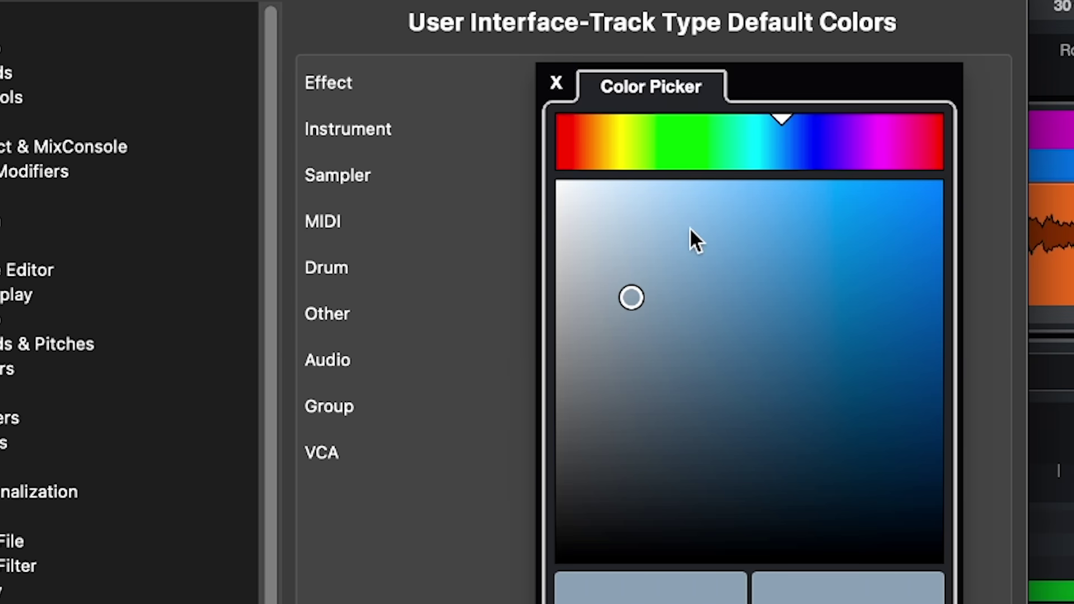
pyautogui.click(422, 197)
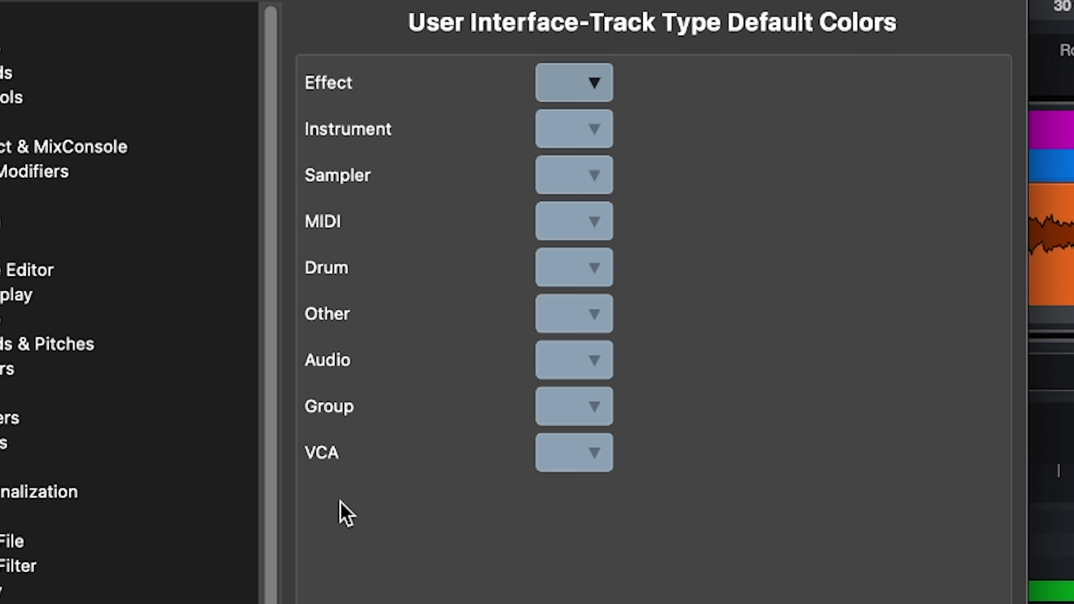
pyautogui.scroll(-3, 460, 151)
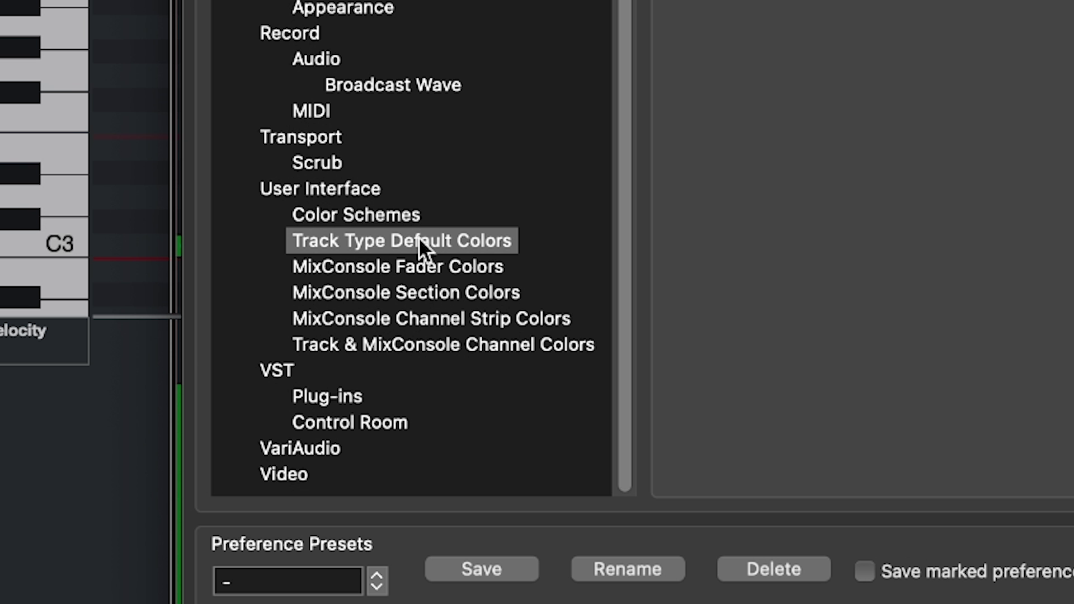
# Set the Audio fader colour to green under MixConsole Fader Colors
pyautogui.click(408, 269)
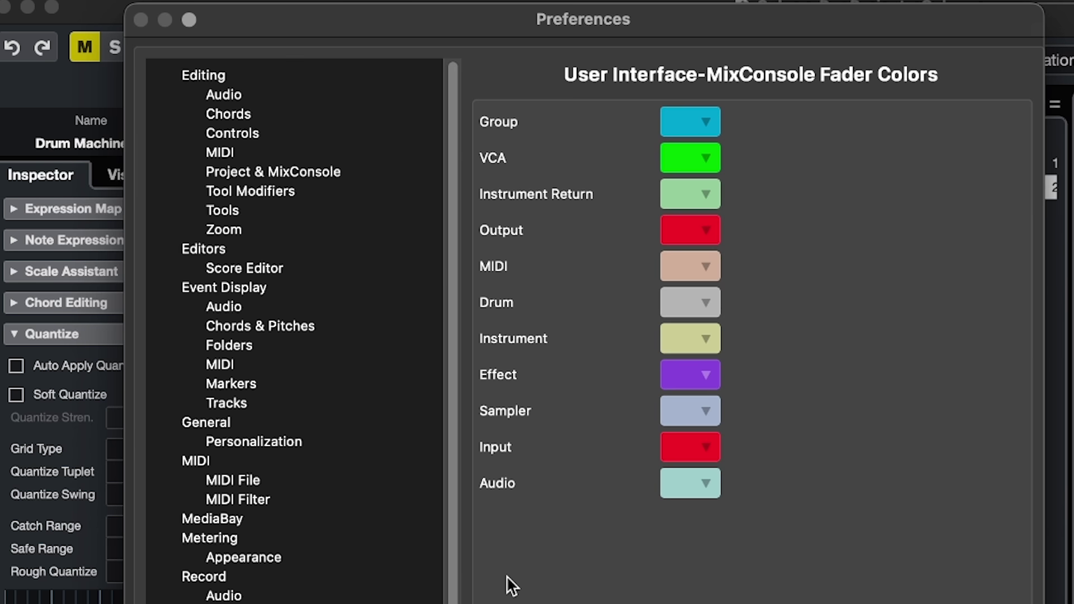
pyautogui.click(690, 484)
pyautogui.click(764, 430)
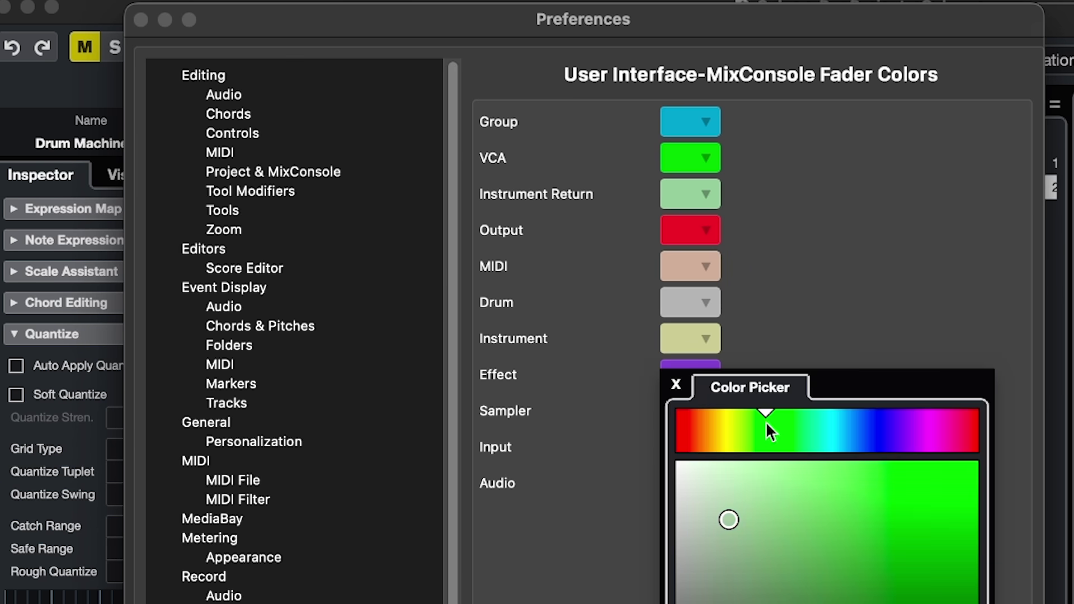
pyautogui.click(971, 556)
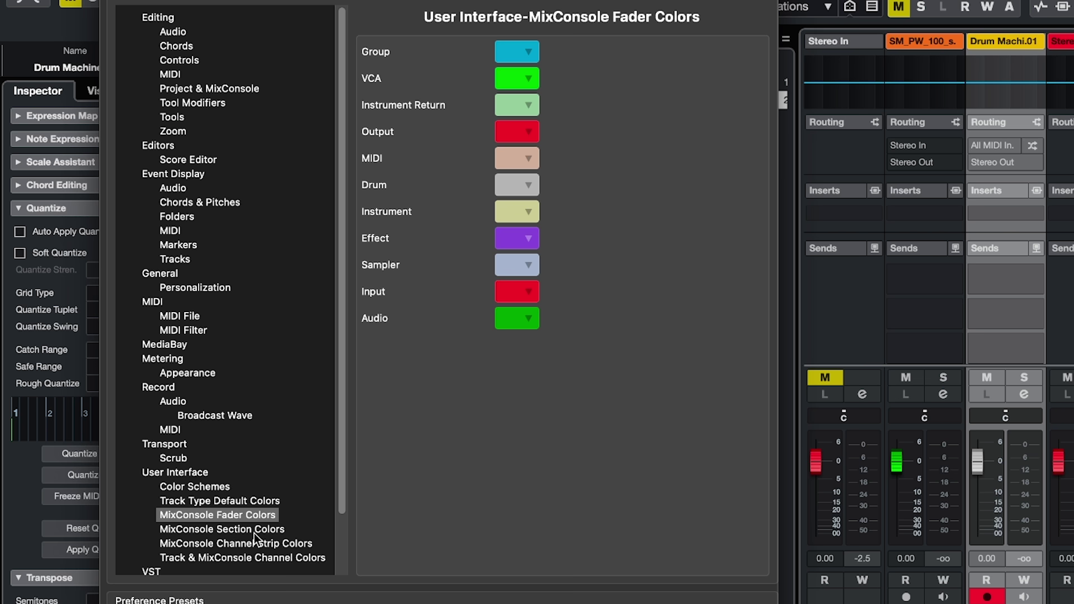
# Set the Tools colour to magenta under MixConsole Channel Strip Colors
pyautogui.click(253, 531)
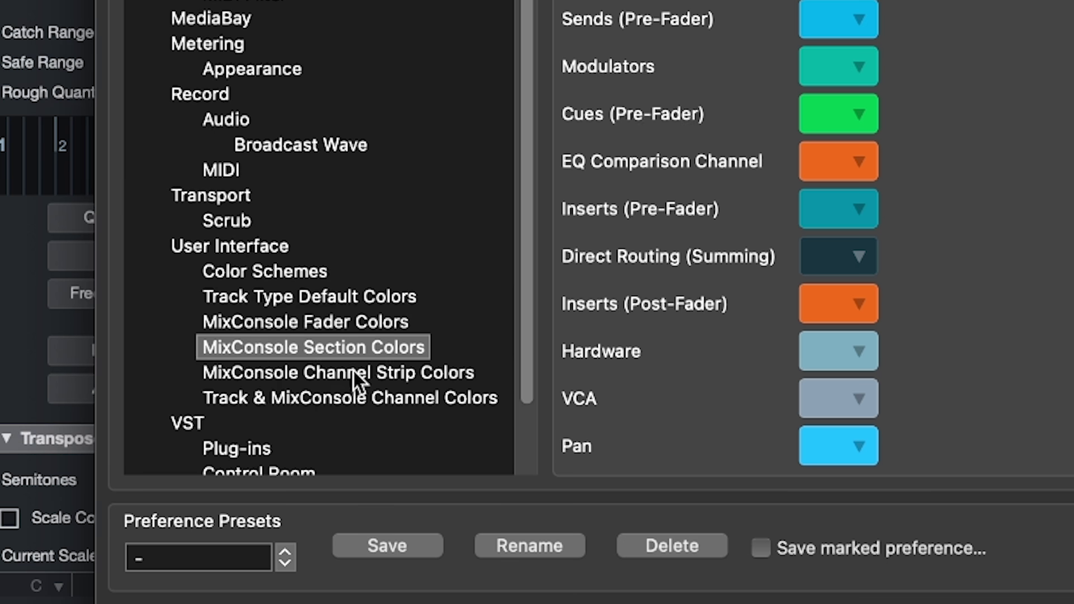
pyautogui.click(353, 368)
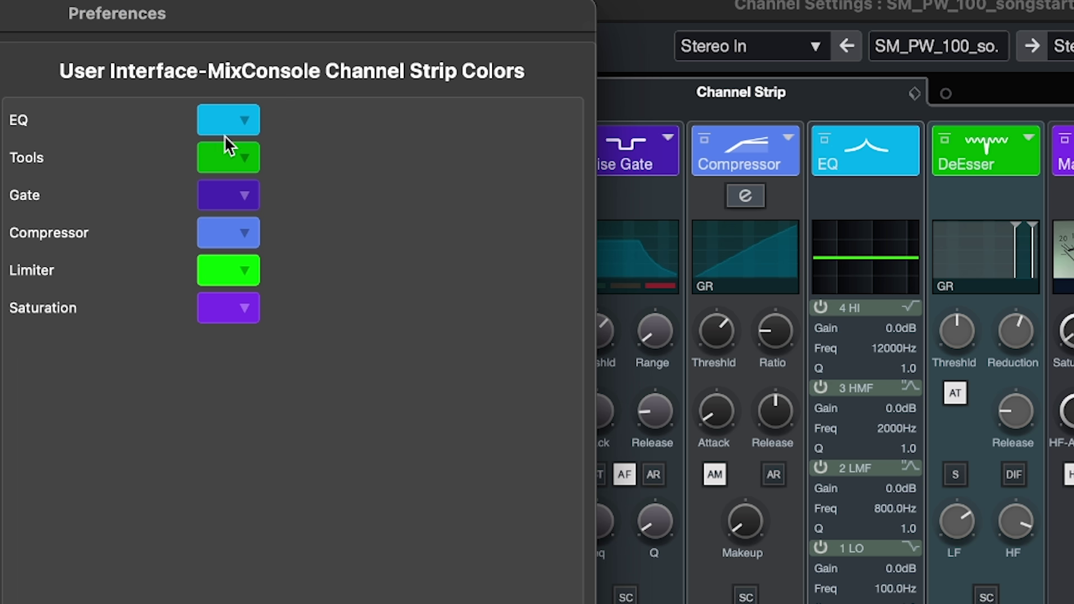
pyautogui.click(241, 150)
pyautogui.click(455, 196)
pyautogui.press('Return')
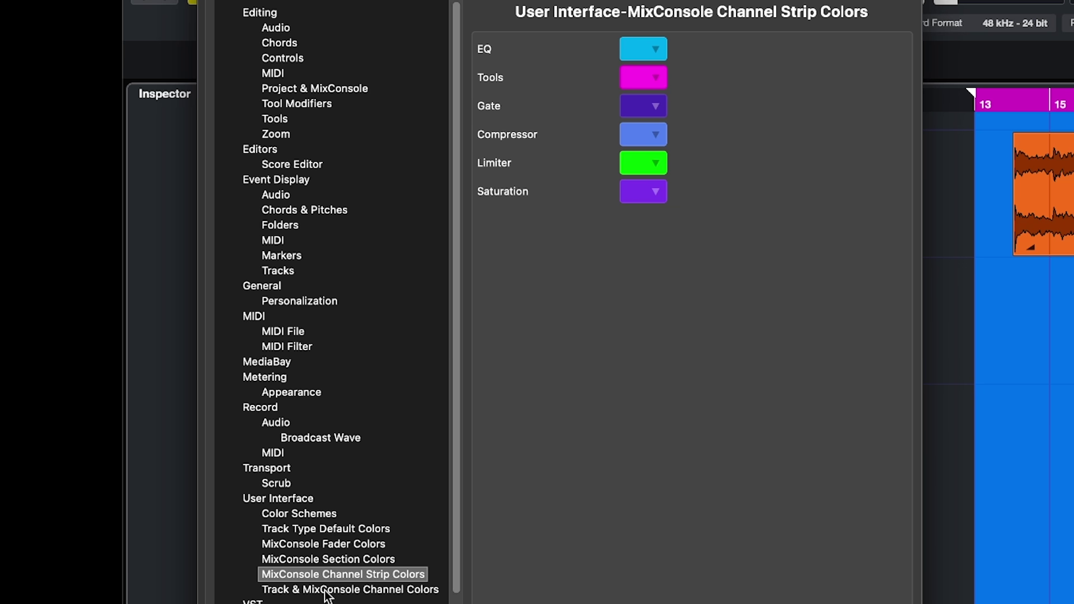
# Apply track colours to MixConsole channels and turn off Show Color for Selected Channel
pyautogui.click(325, 589)
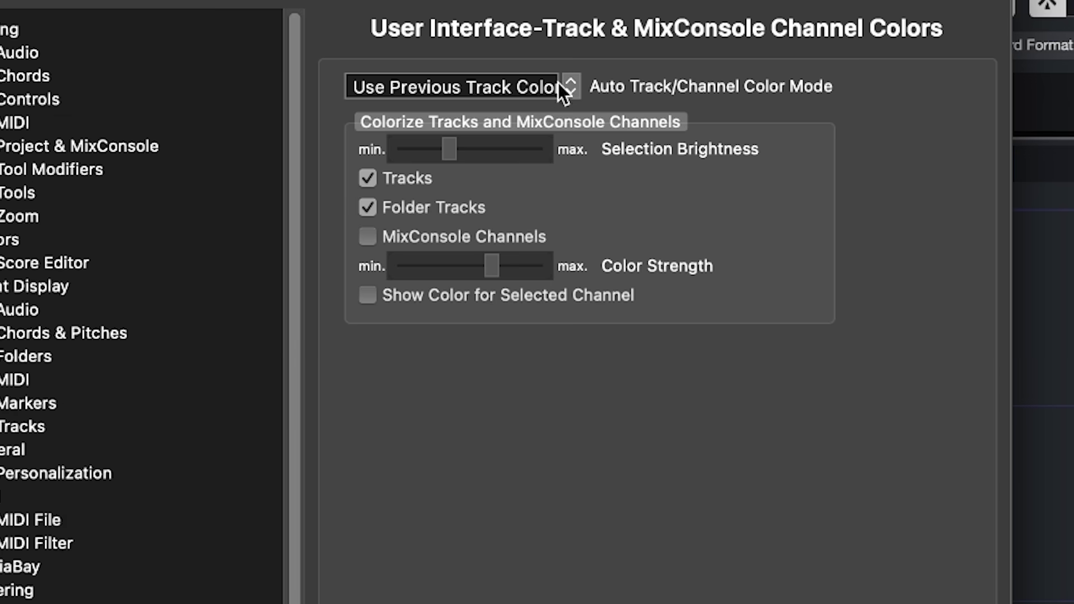
pyautogui.click(634, 51)
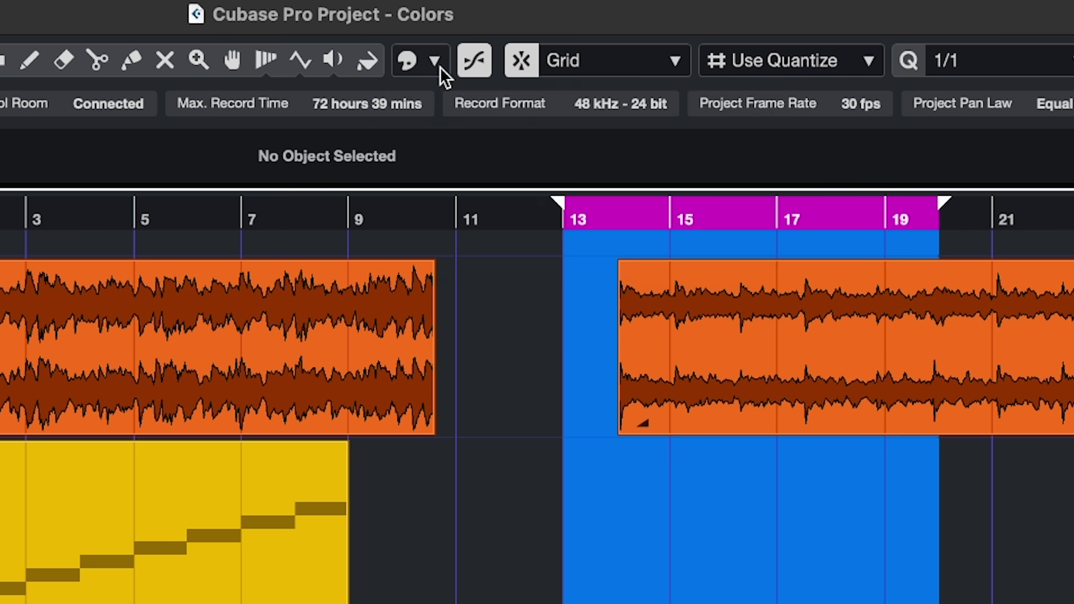
pyautogui.click(440, 65)
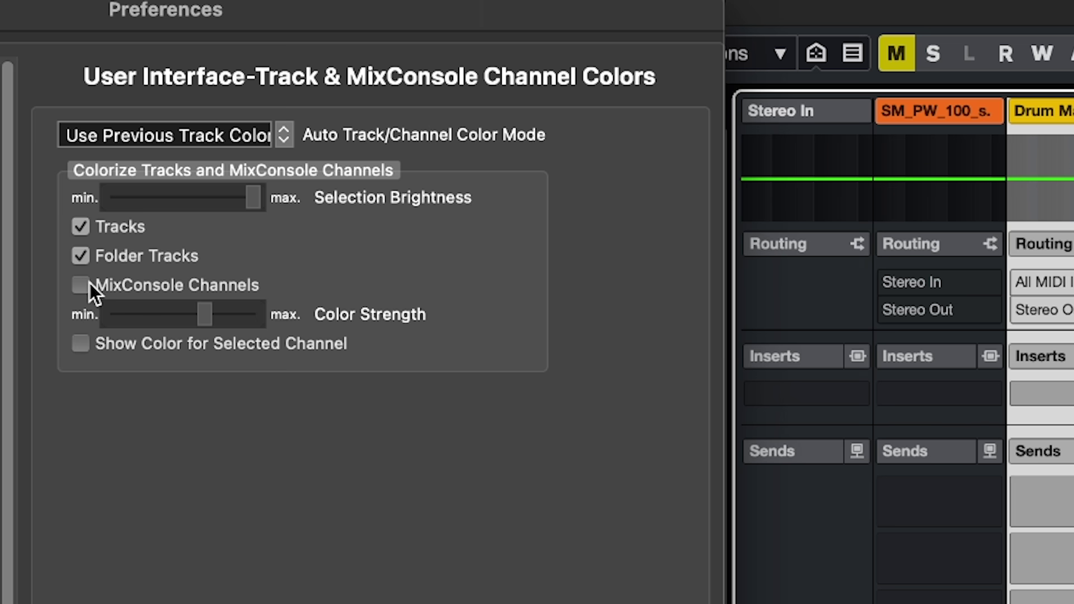
pyautogui.click(80, 285)
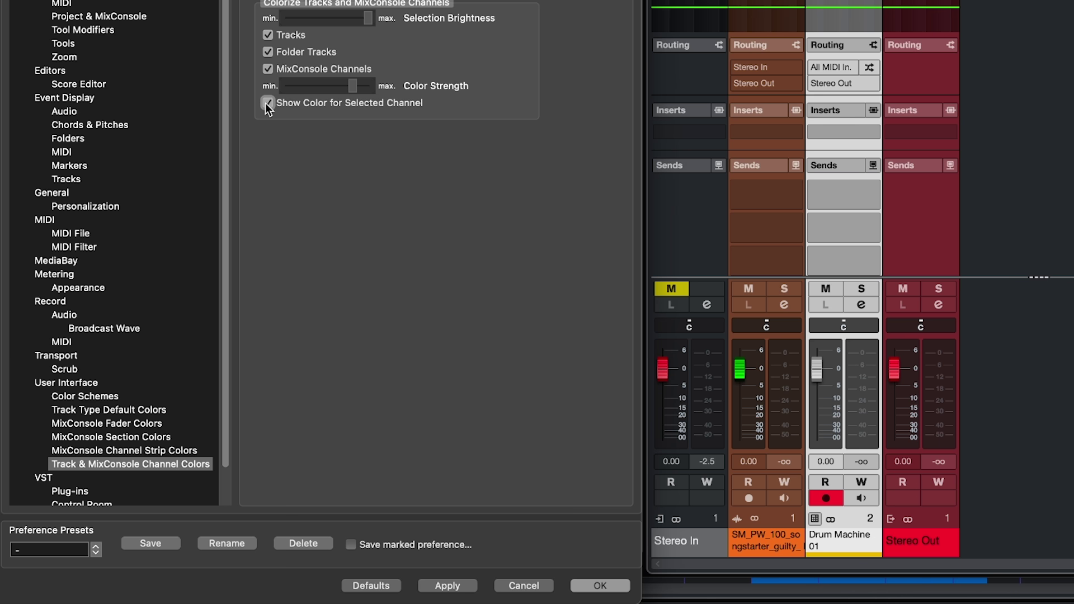
pyautogui.click(450, 584)
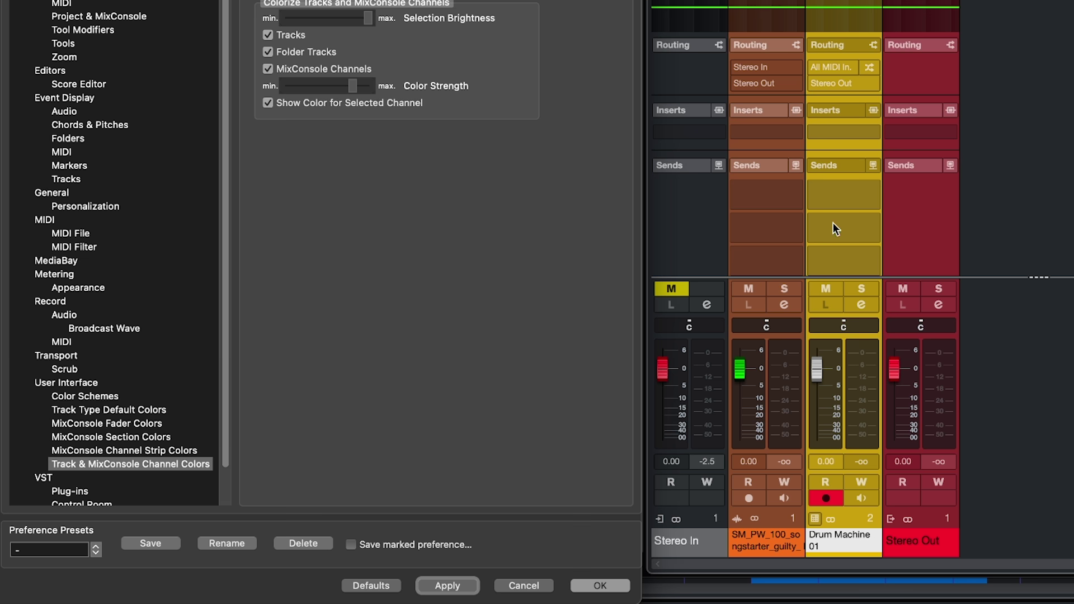
pyautogui.click(268, 103)
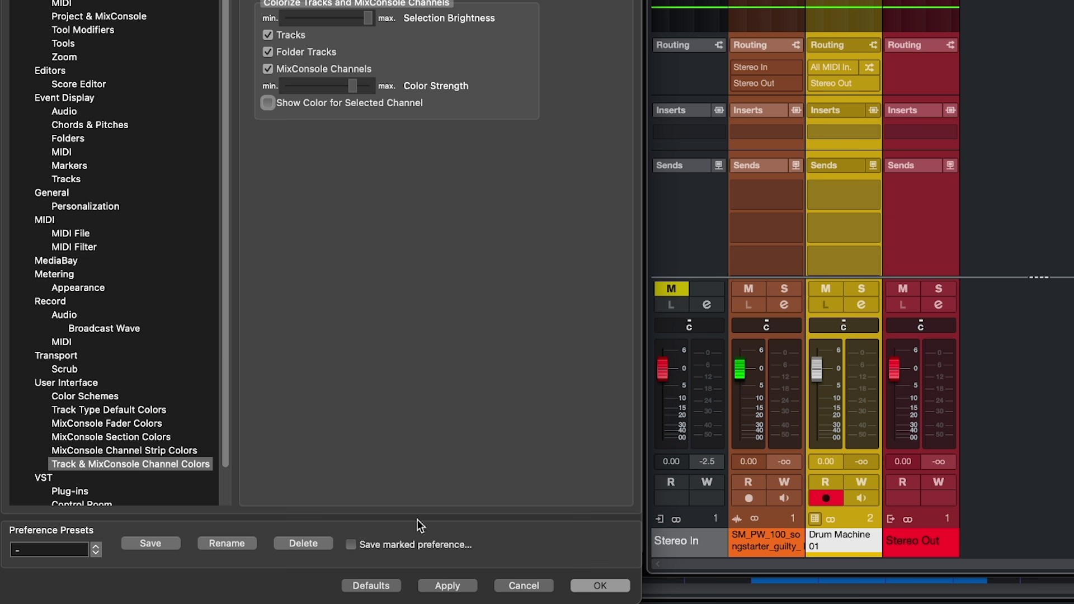
pyautogui.click(447, 586)
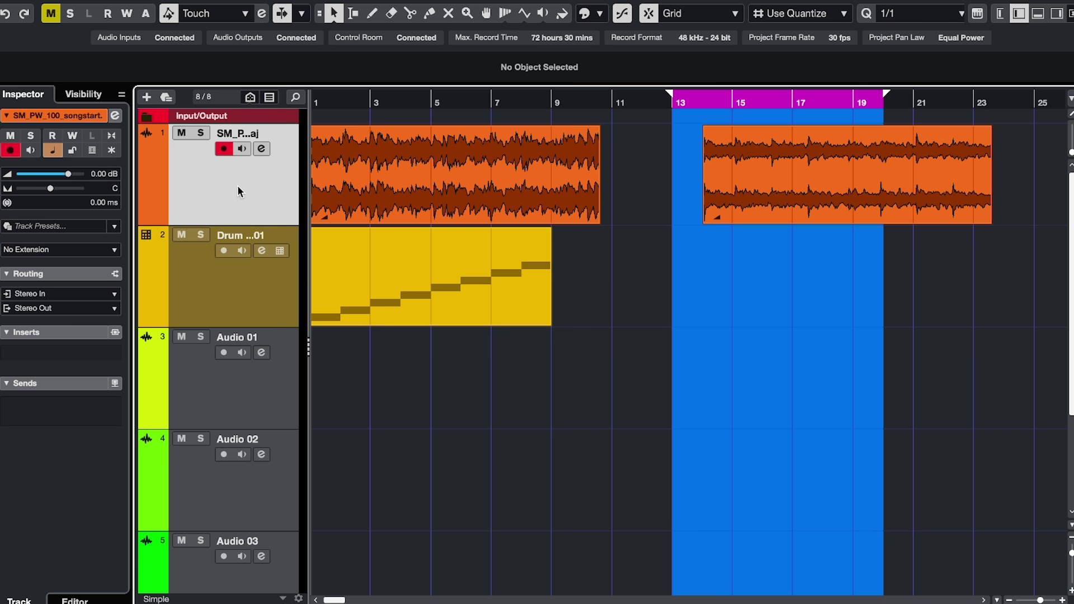
# Colour the Drum Machine 01, Audio 01 and Audio 02 tracks magenta
pyautogui.keyDown('ctrl'); pyautogui.click(254, 386); pyautogui.keyUp('ctrl')
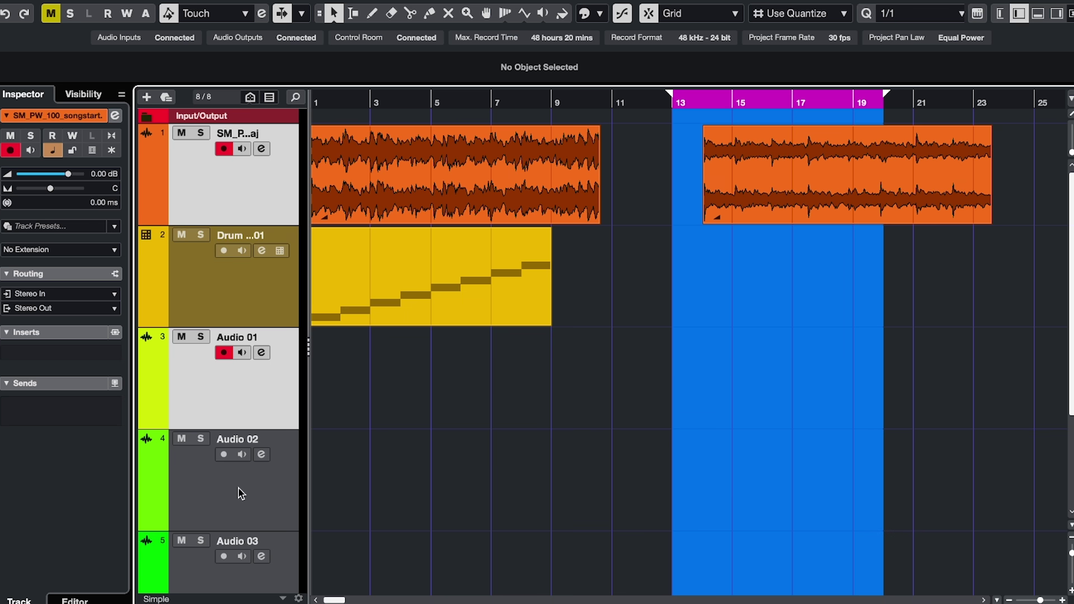
pyautogui.keyDown('ctrl'); pyautogui.click(235, 502); pyautogui.keyUp('ctrl')
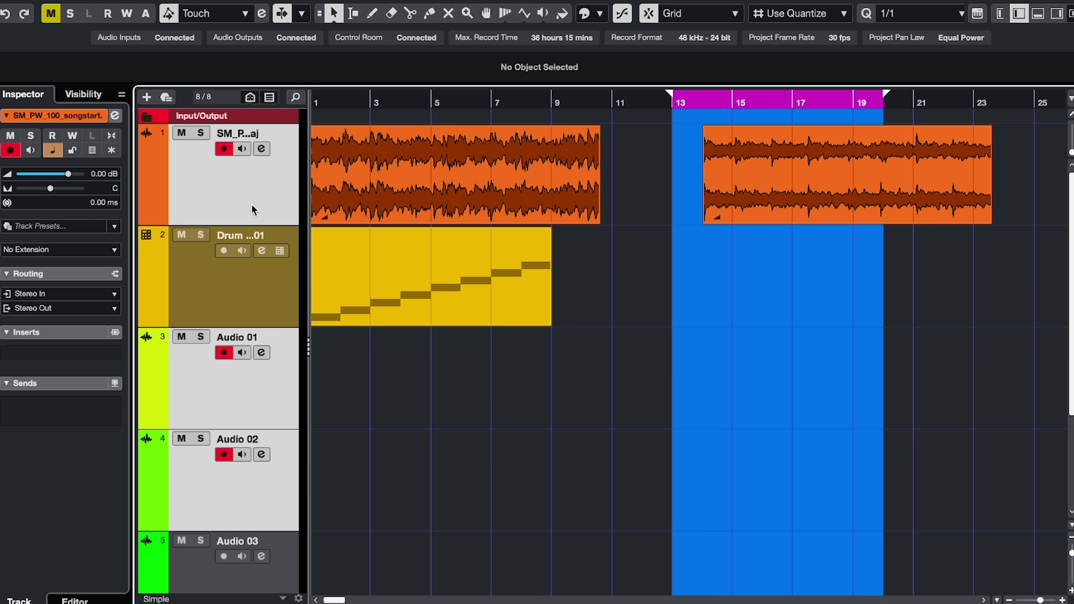
pyautogui.click(232, 293)
pyautogui.keyDown('shift'); pyautogui.click(238, 511); pyautogui.keyUp('shift')
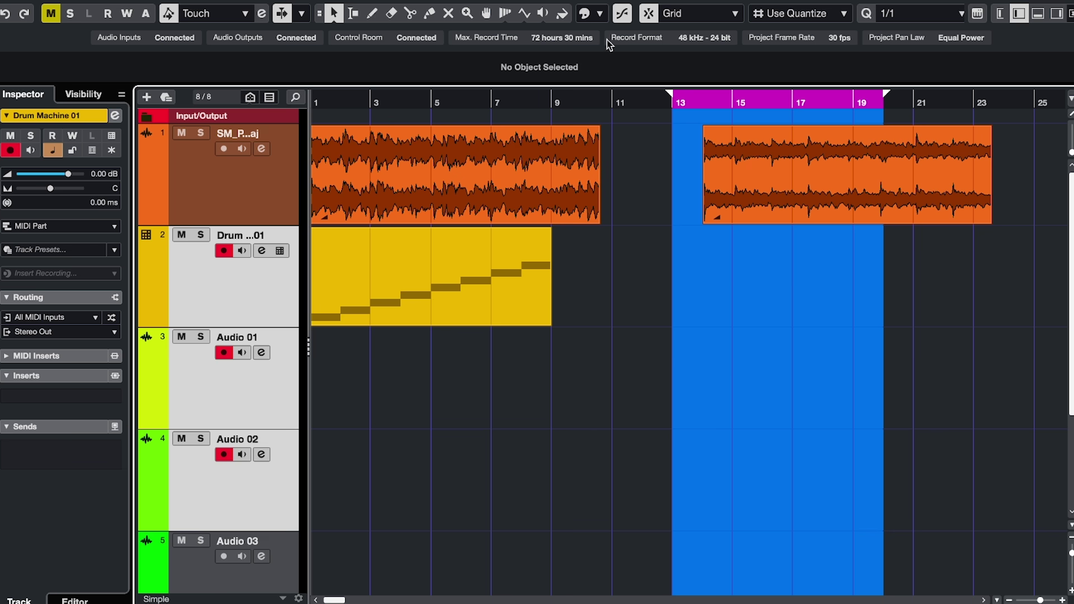
pyautogui.click(601, 15)
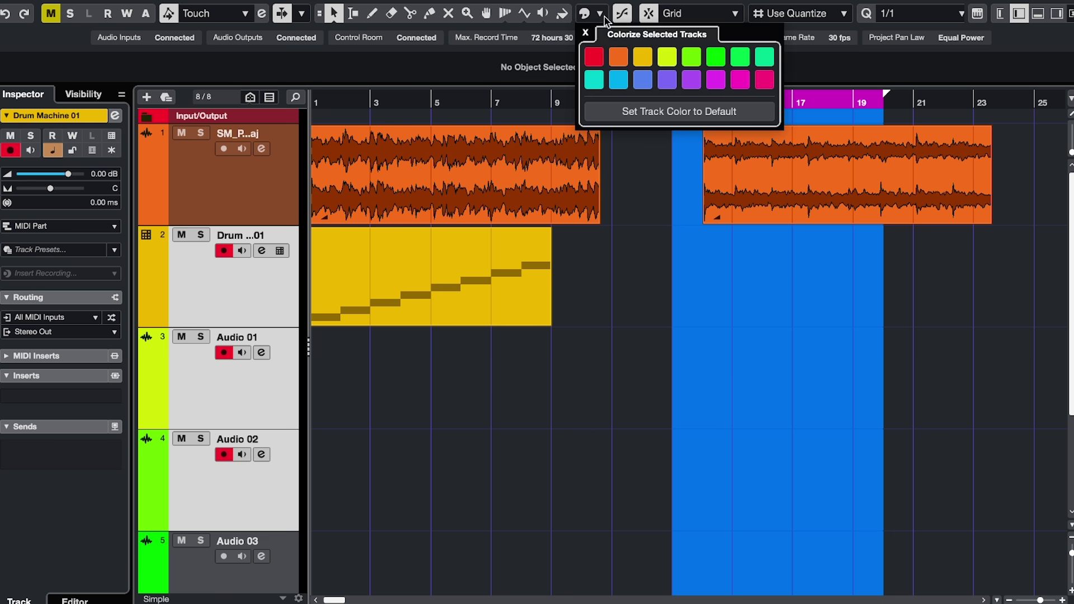
pyautogui.click(744, 84)
pyautogui.click(559, 342)
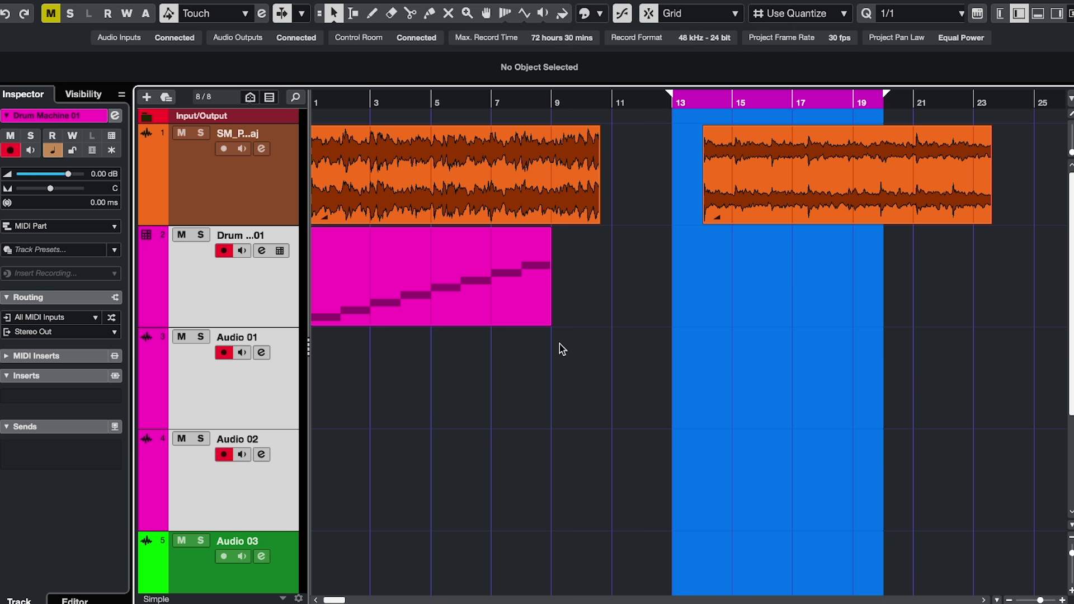
# Colour the drum part and both audio events purple
pyautogui.click(432, 251)
pyautogui.keyDown('shift'); pyautogui.click(531, 173); pyautogui.keyUp('shift')
pyautogui.keyDown('shift'); pyautogui.click(824, 184); pyautogui.keyUp('shift')
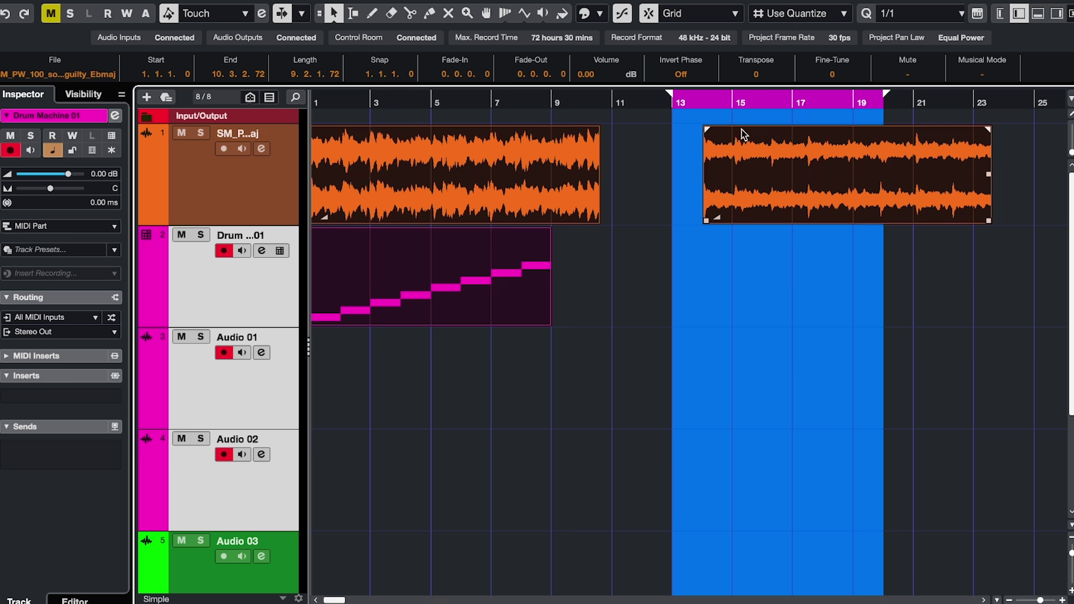
pyautogui.click(599, 12)
pyautogui.click(667, 79)
pyautogui.click(613, 299)
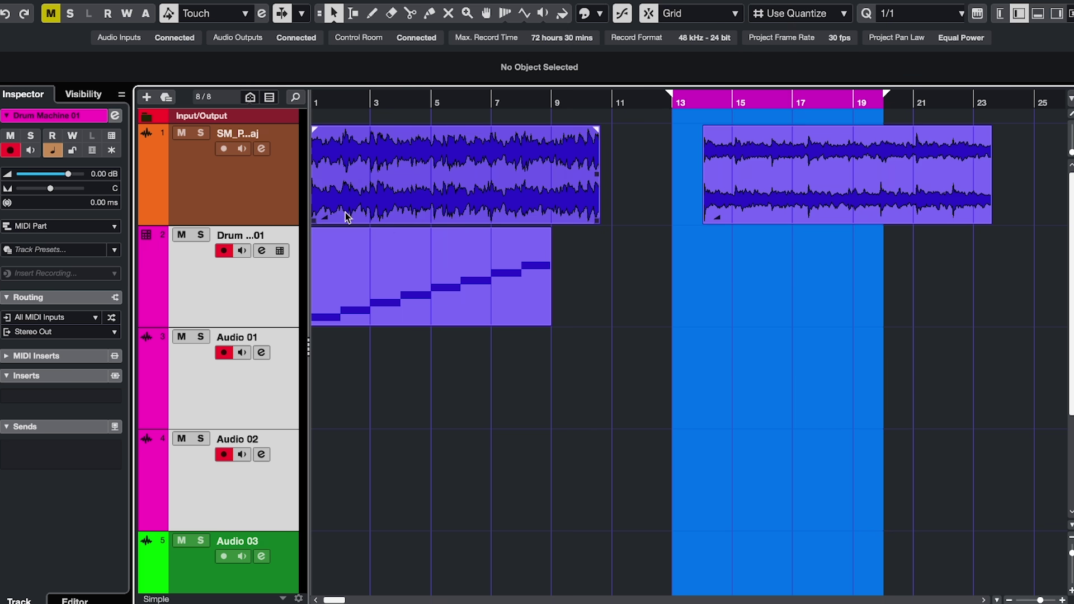
# Colour the later audio event on track 1 red, leaving the others purple
pyautogui.click(275, 194)
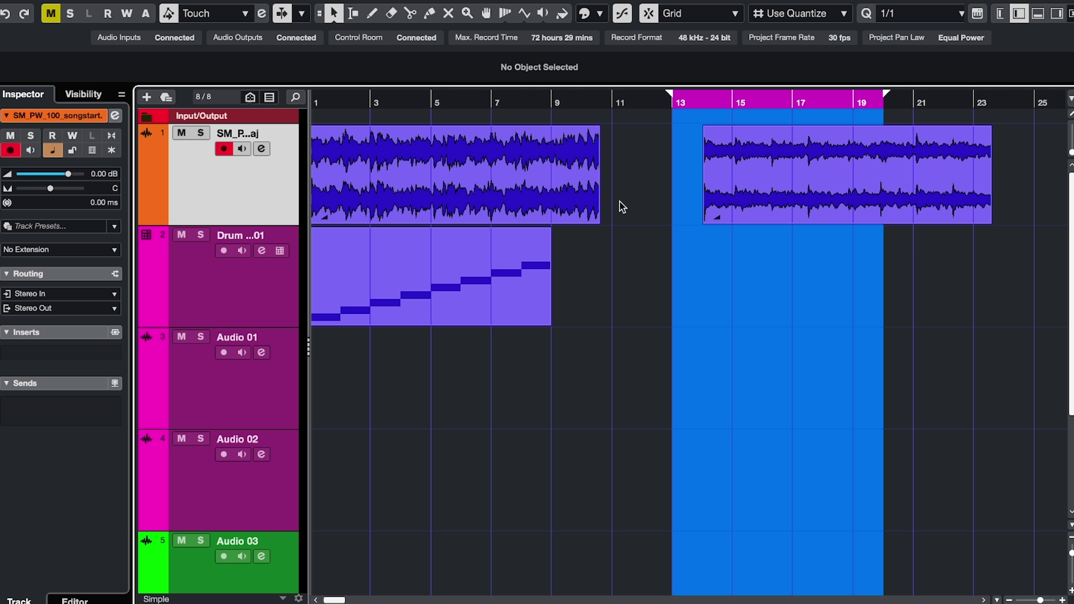
pyautogui.click(751, 175)
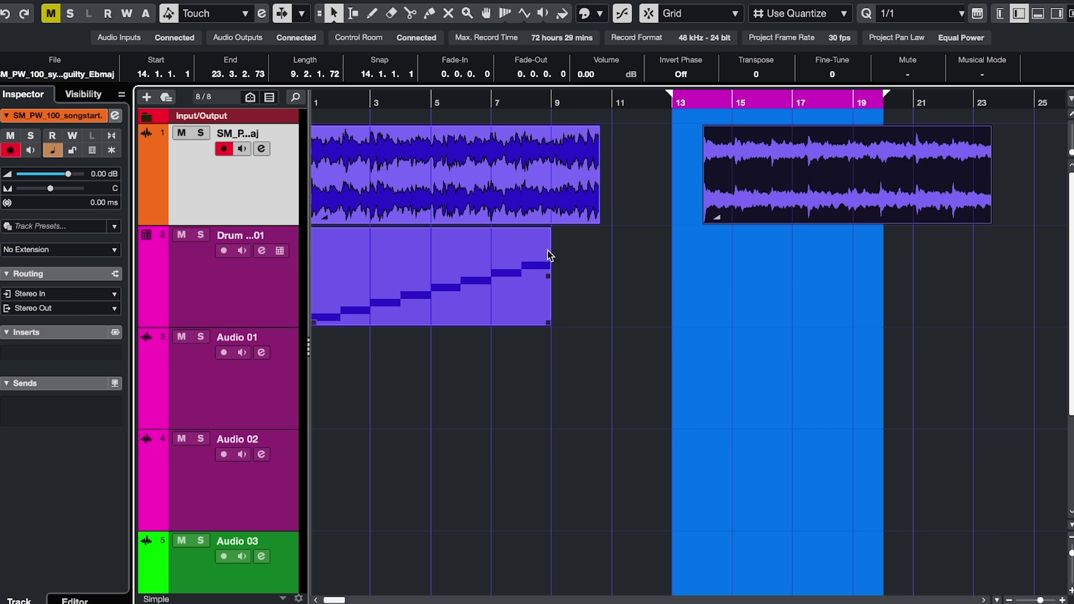
pyautogui.scroll(2, 549, 255)
pyautogui.scroll(2, 548, 256)
pyautogui.hscroll(-5, 548, 256)
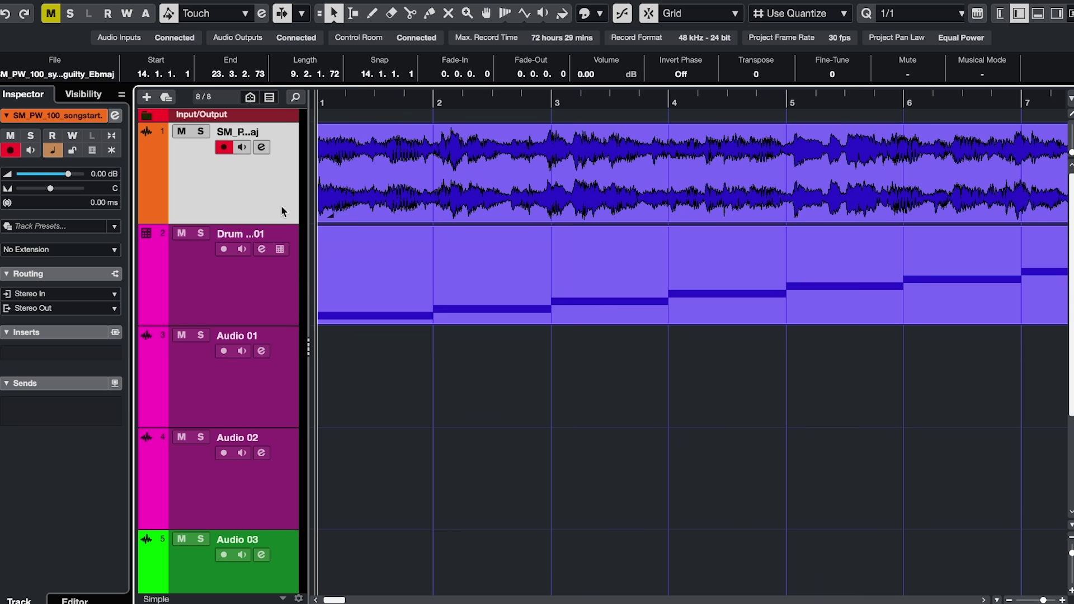
pyautogui.click(601, 15)
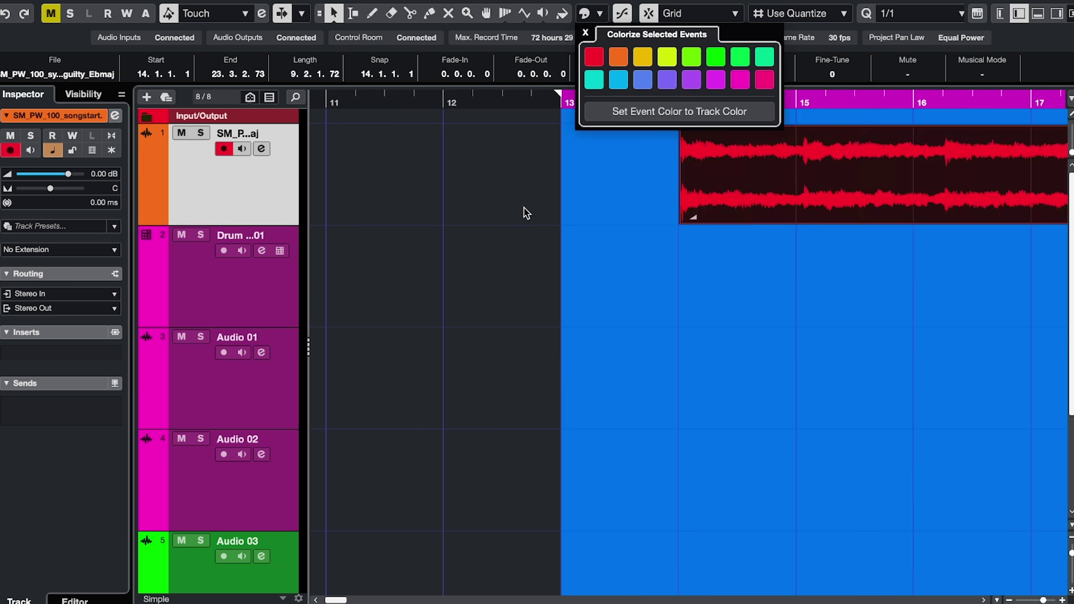
pyautogui.click(604, 202)
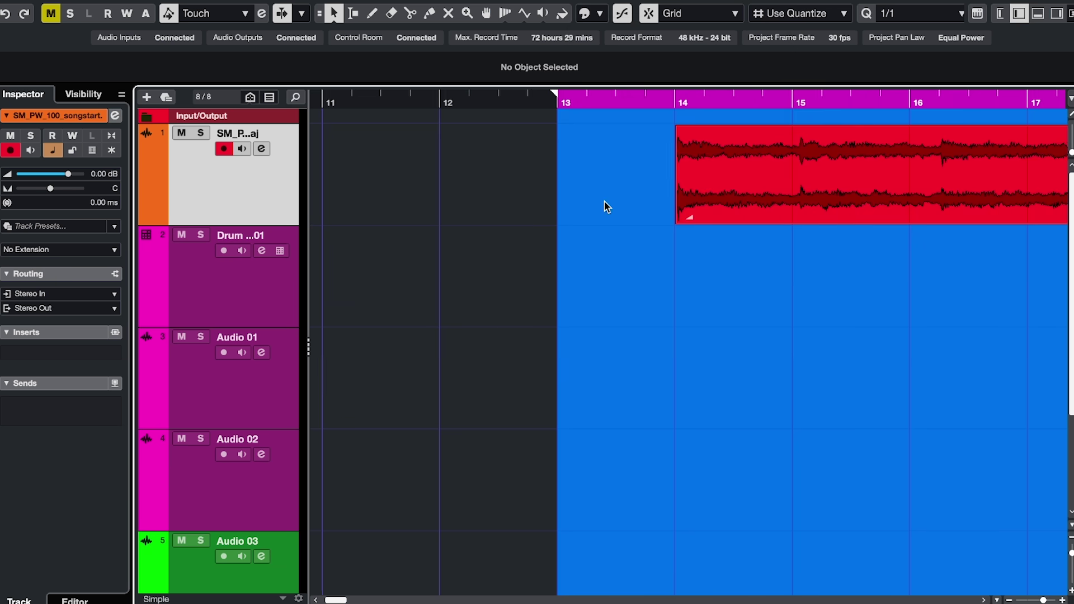
pyautogui.hscroll(3, 604, 202)
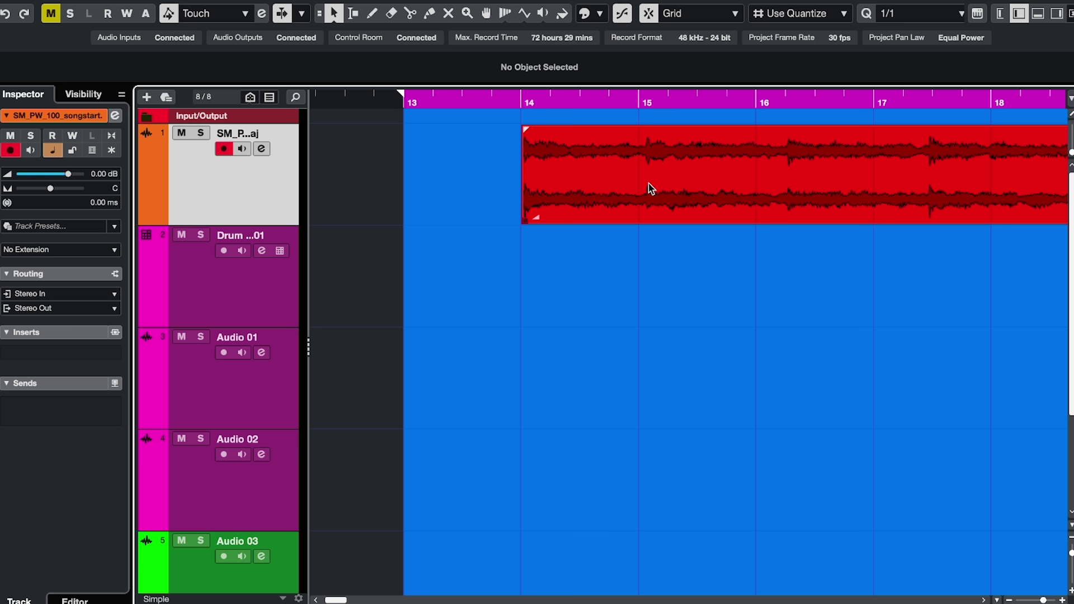
# Open the drum part in the Key Editor and try the Scale/Chords note colouring
pyautogui.hotkey('shift', 'f')
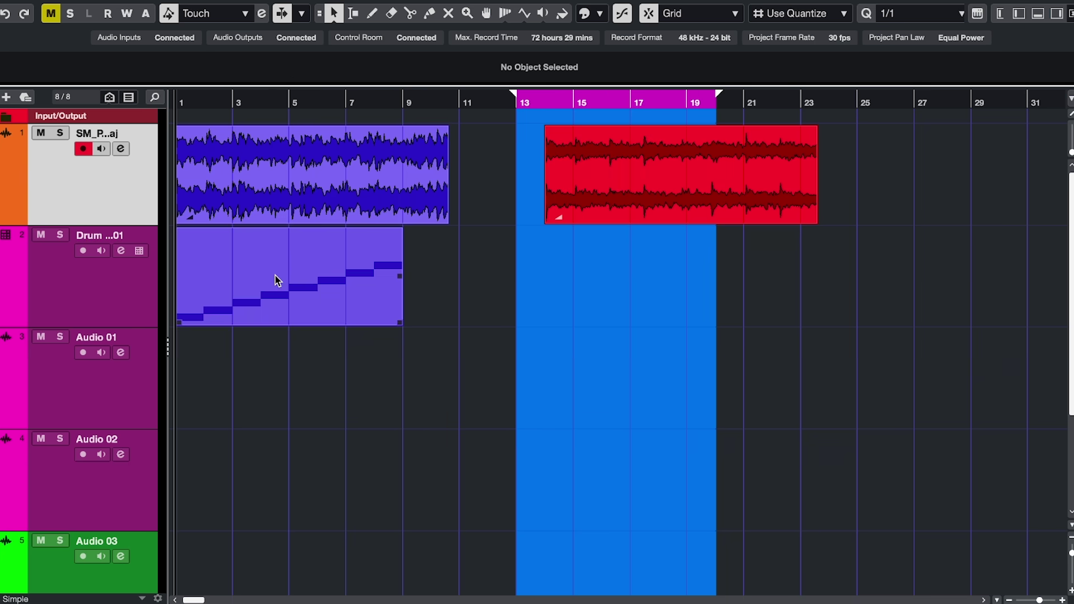
pyautogui.doubleClick(274, 274)
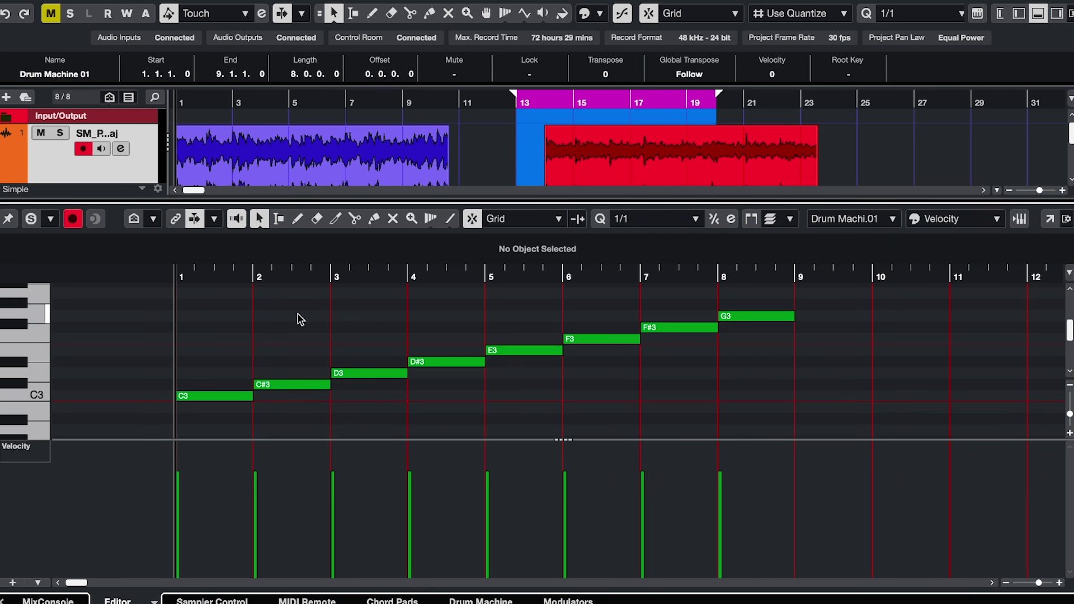
pyautogui.click(951, 224)
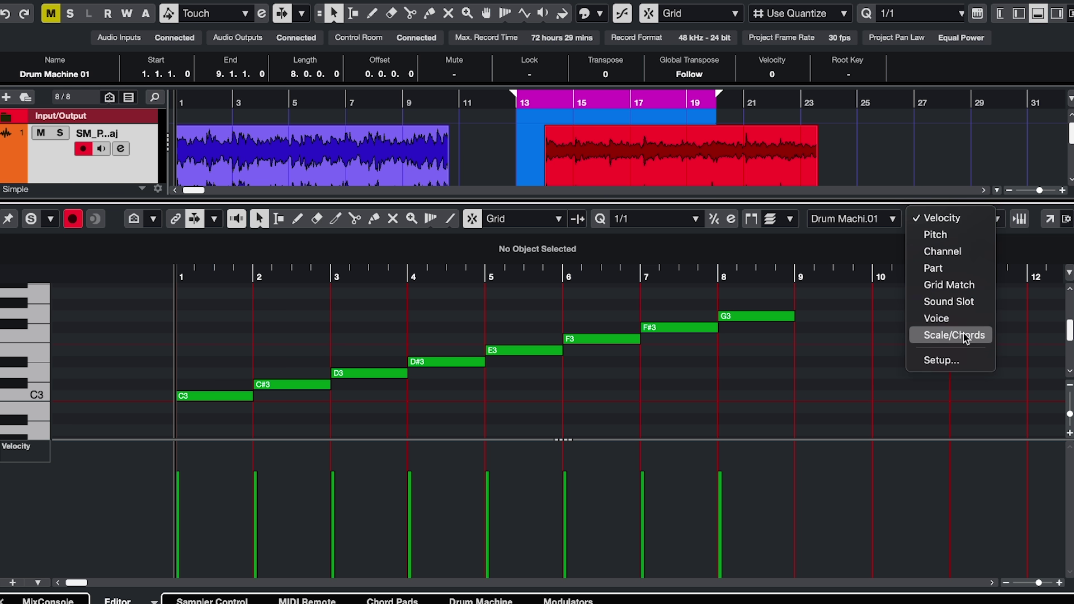
pyautogui.click(963, 335)
pyautogui.click(940, 220)
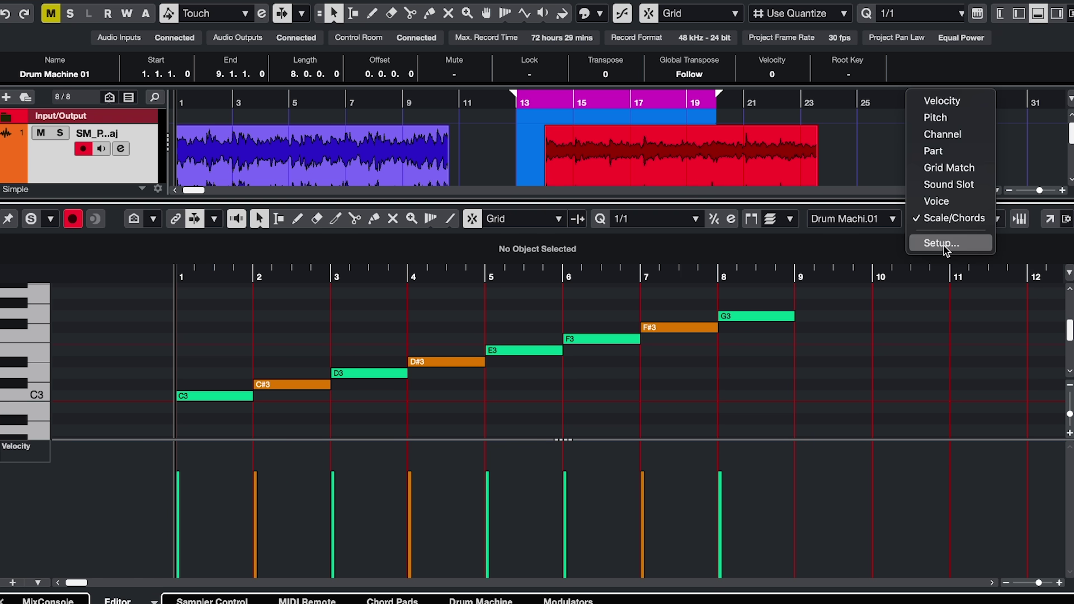
pyautogui.click(944, 244)
pyautogui.scroll(-3, 594, 243)
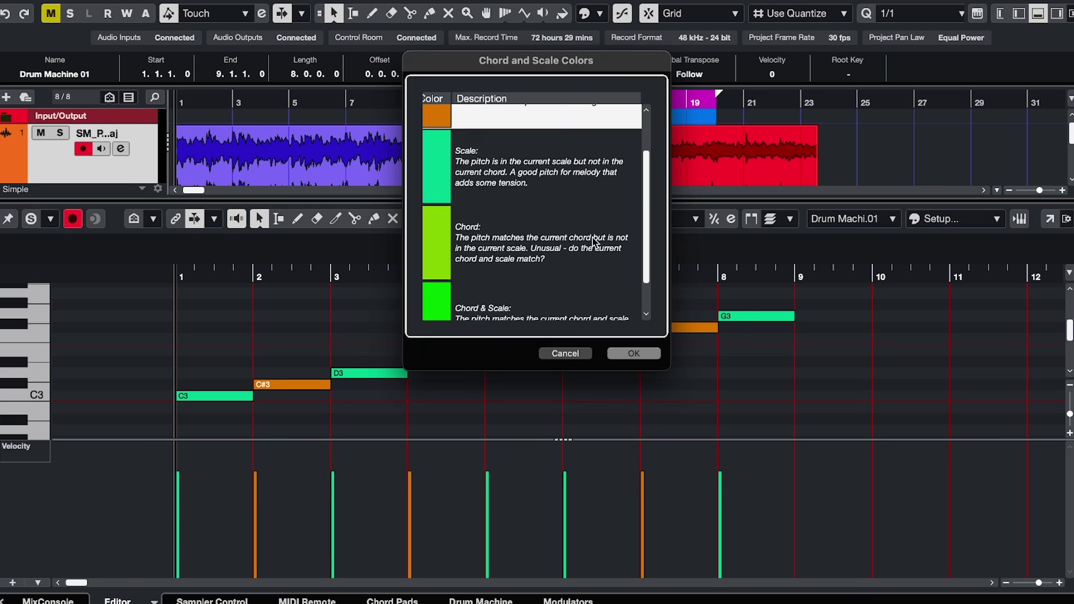
pyautogui.scroll(-2, 594, 243)
pyautogui.scroll(5, 588, 241)
pyautogui.click(637, 353)
# Set the Key Editor note colours to Velocity and check its colour settings
pyautogui.click(951, 219)
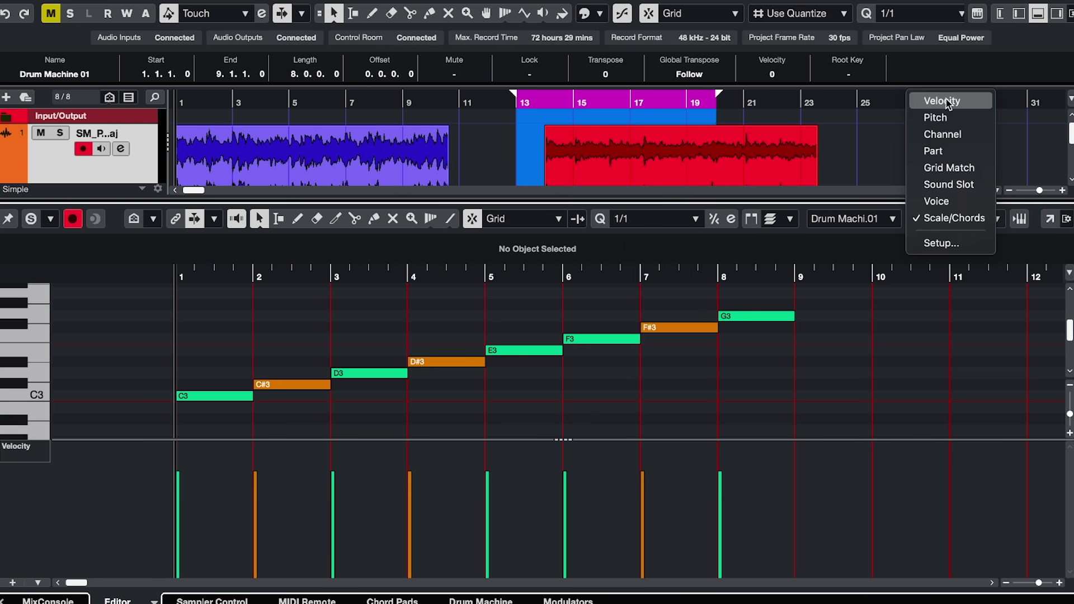
pyautogui.click(942, 101)
pyautogui.click(951, 219)
pyautogui.click(944, 358)
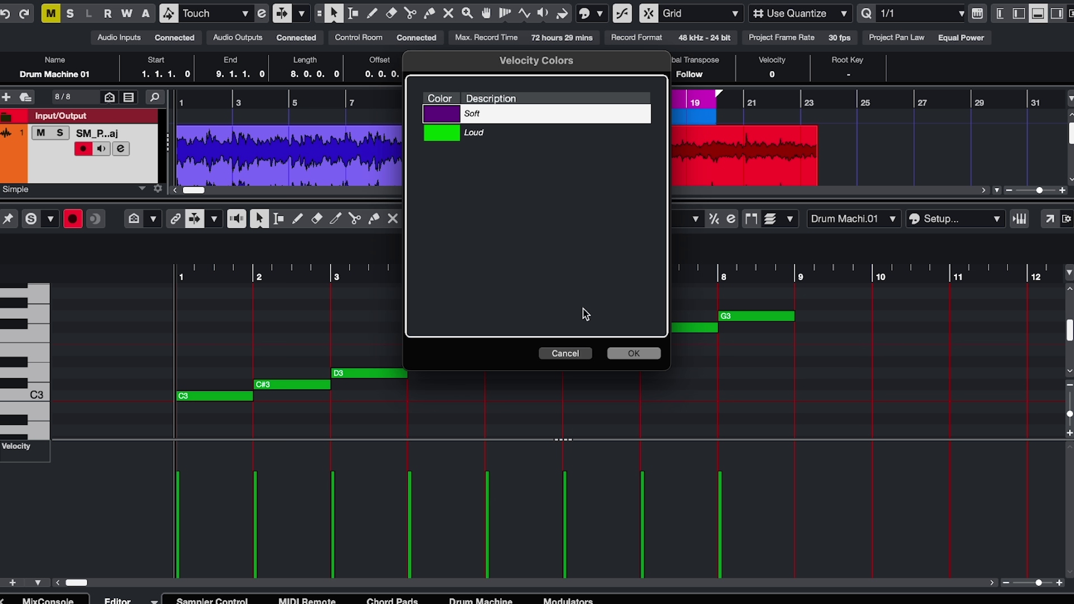
pyautogui.click(633, 354)
# Ramp all note velocities from soft at C3 to loud at G3
pyautogui.hotkey('ctrl', 'a')
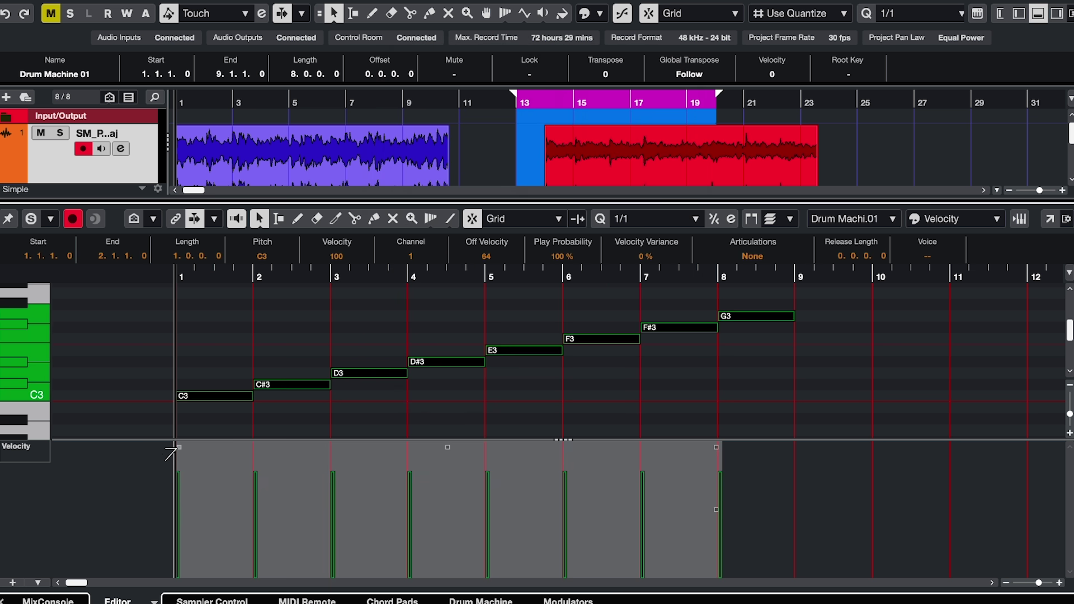
pyautogui.moveTo(165, 457); pyautogui.dragTo(175, 545)
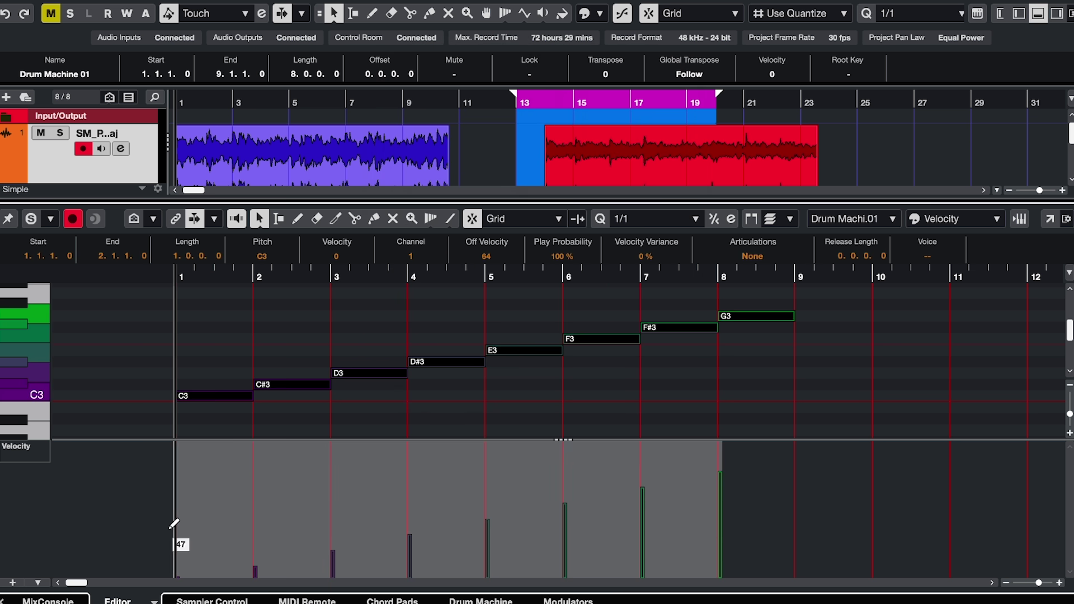
pyautogui.click(137, 374)
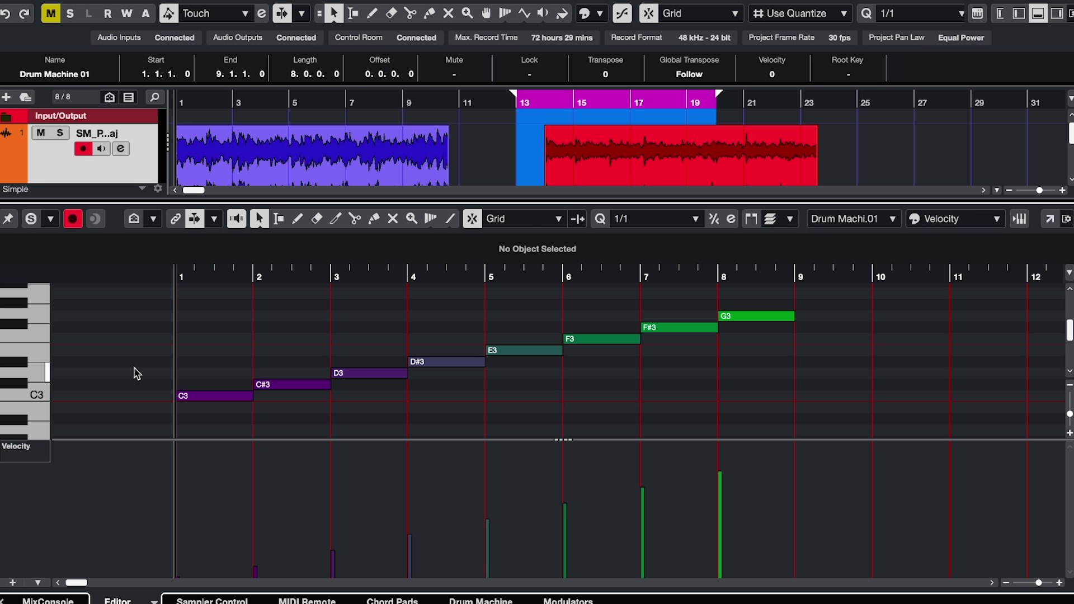